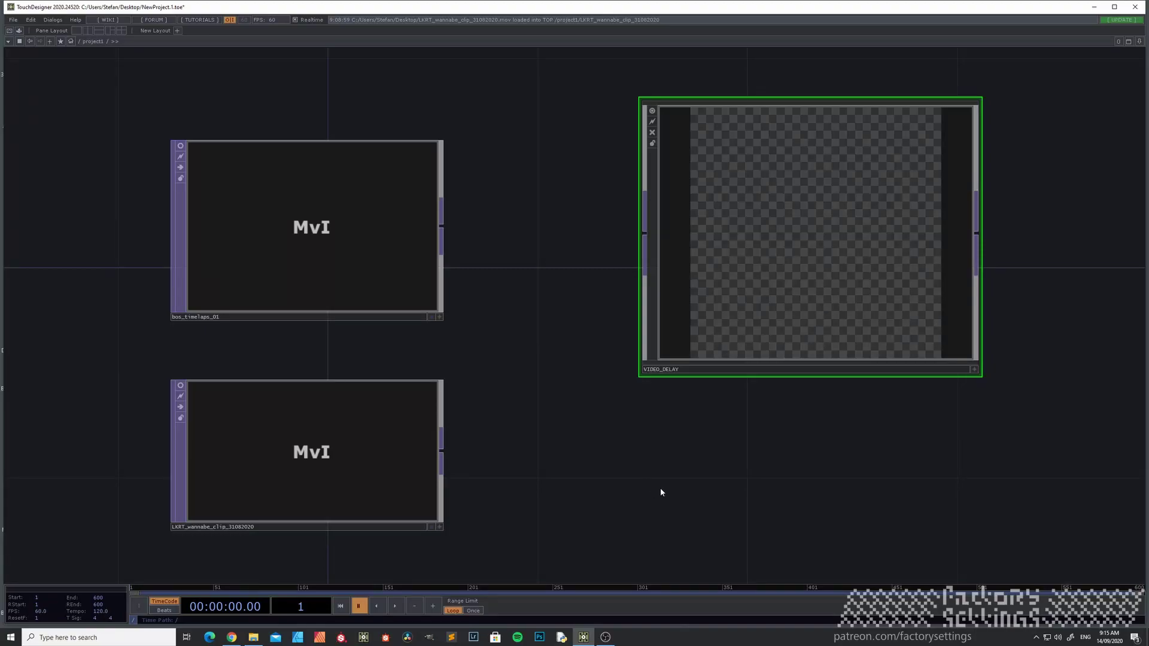
- Position the VIDEO_DELAY component beside the two movie clips and display its parameters
middle_click_drag(677, 485, 665, 490)
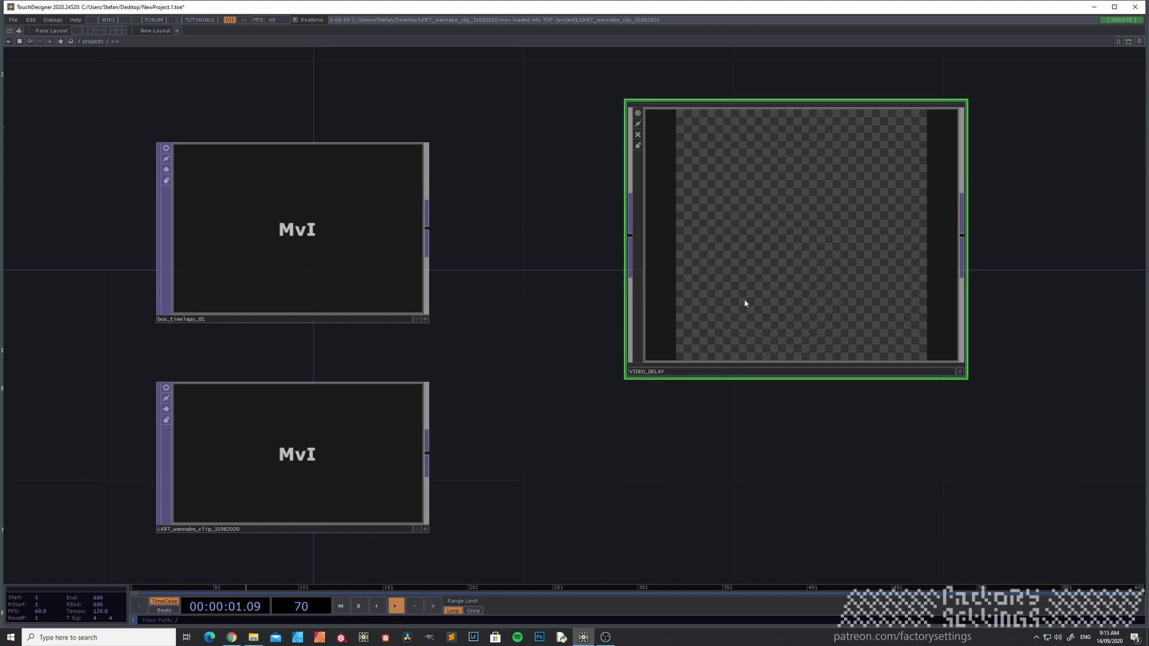
left_click_drag(744, 304, 640, 356)
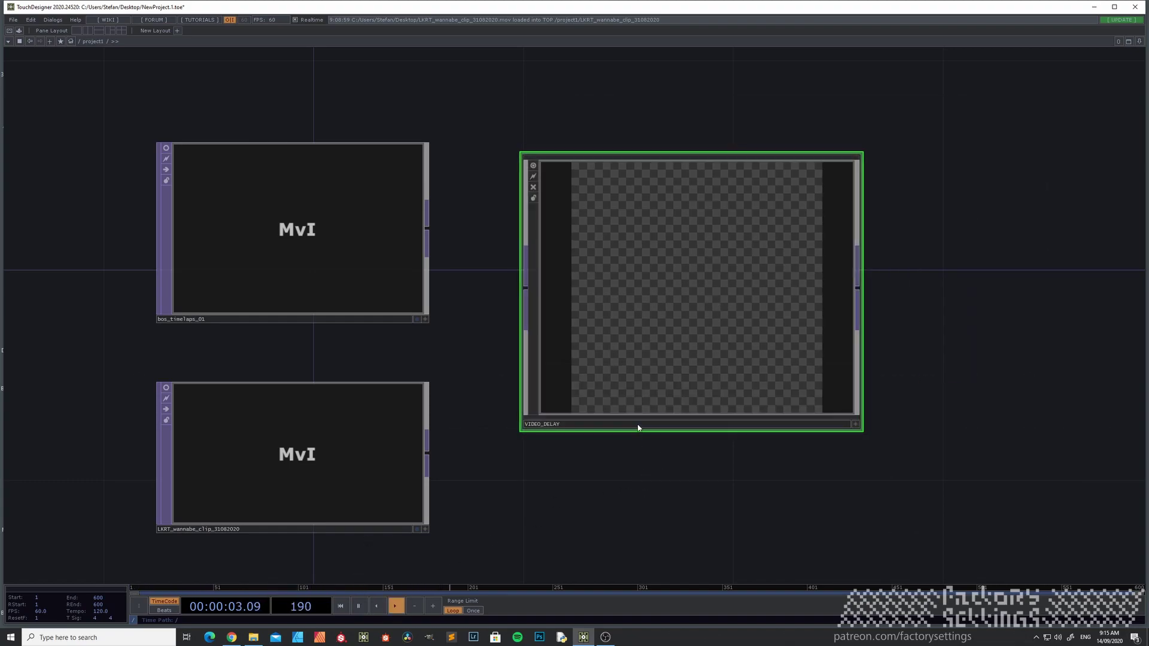
scroll(640, 437, "down", 2)
middle_click_drag(646, 461, 595, 443)
key("p")
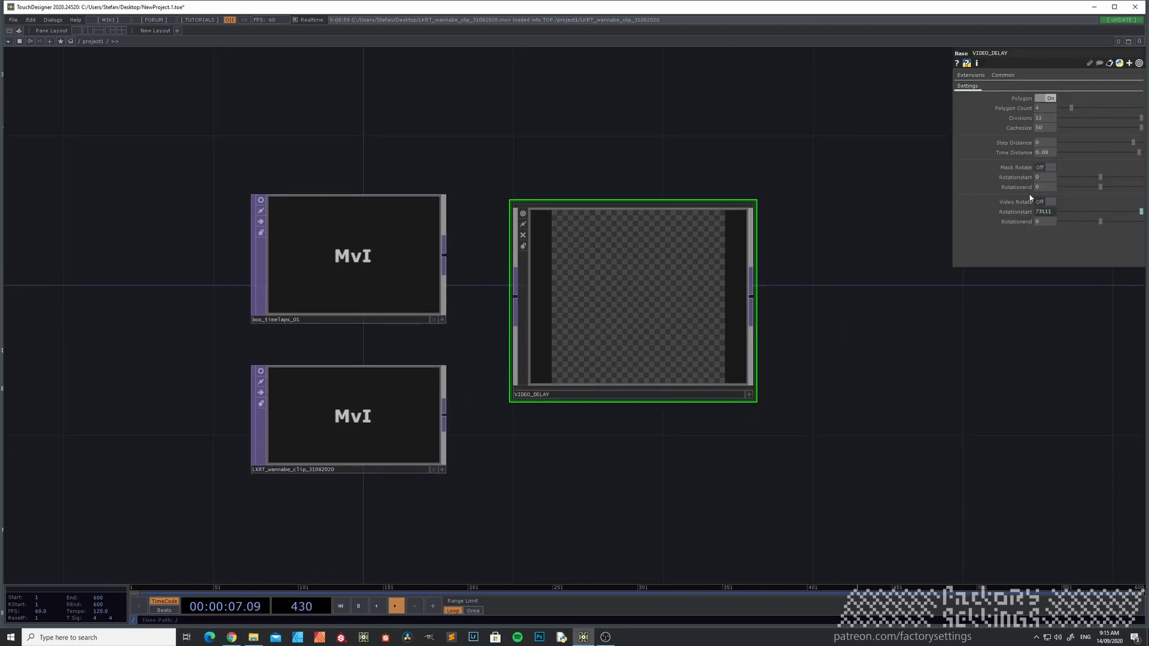
left_click_drag(639, 311, 706, 292)
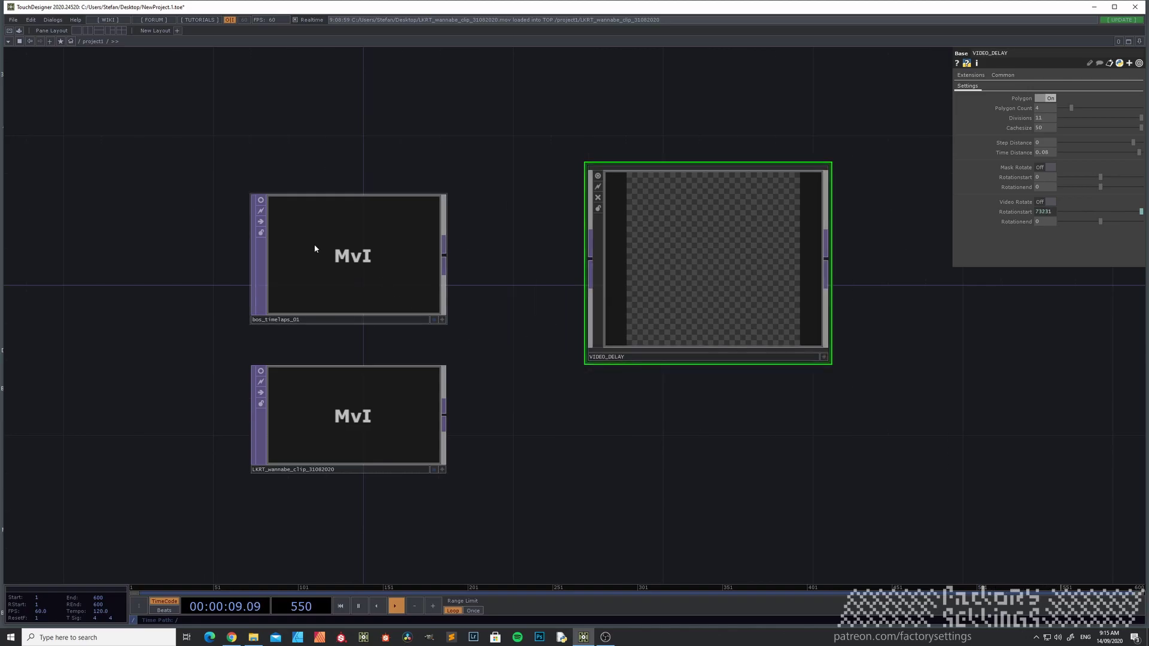
- Turn on the preview of the bos_timelaps_01 clip and connect its output to the VIDEO_DELAY input
left_click(261, 201)
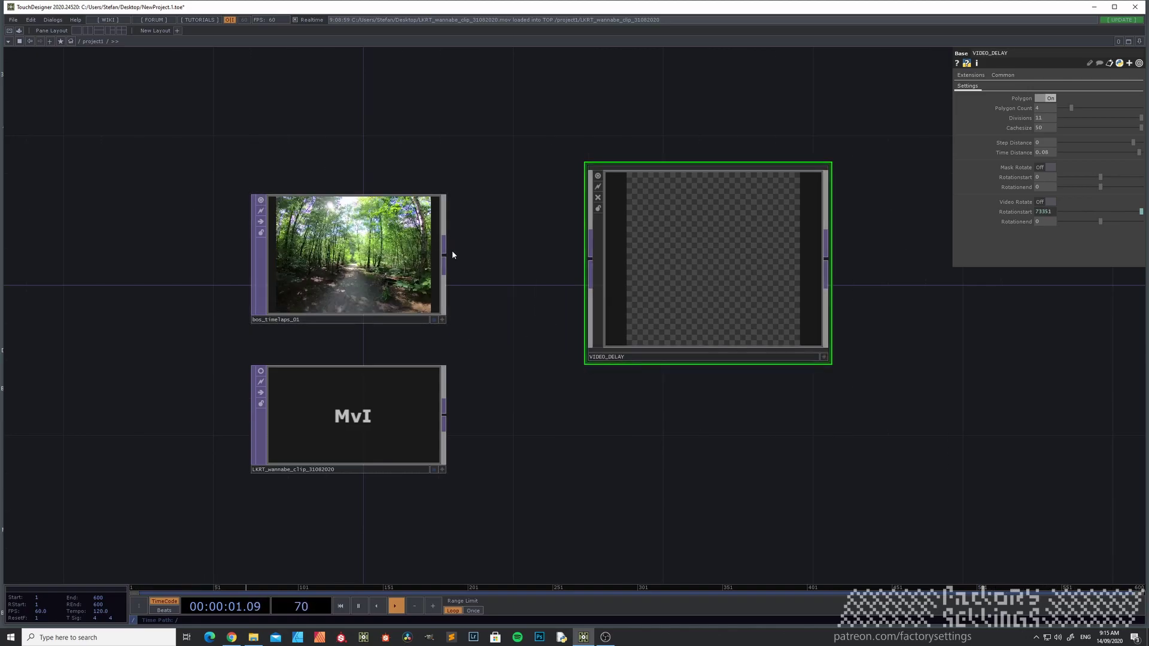
left_click(443, 255)
left_click(590, 264)
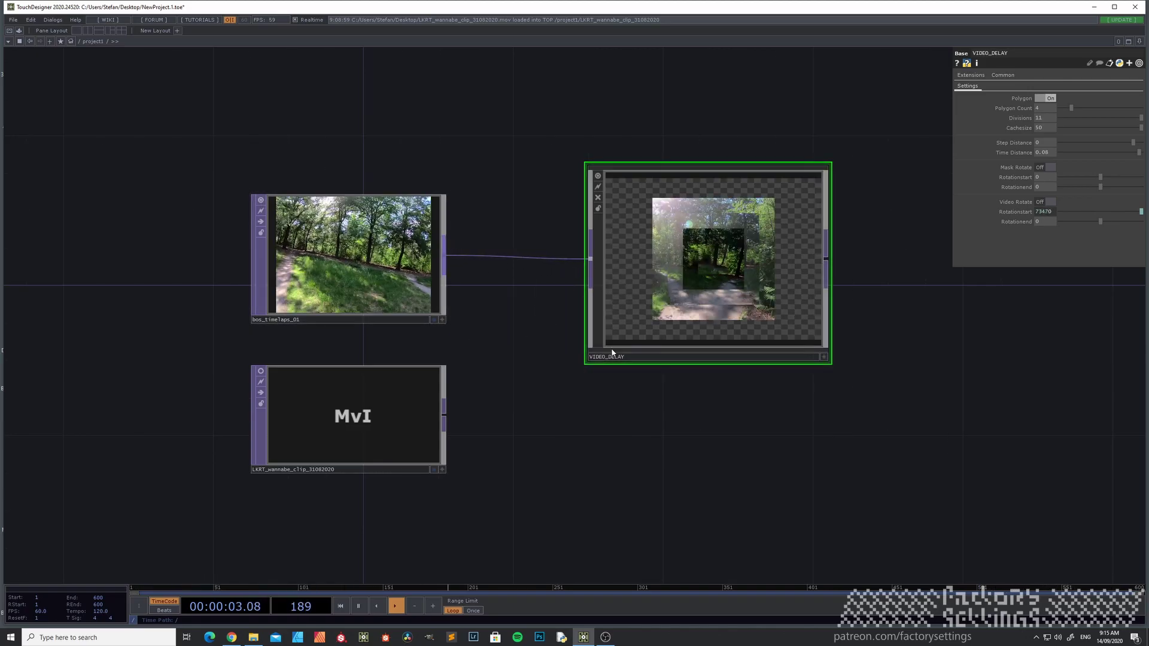
- Compare the delay mask with Polygon off and on, keep it on, and set Polygon Count to 6 and Divisions to 10
left_click_drag(705, 418, 631, 439)
scroll(662, 356, "up", 2)
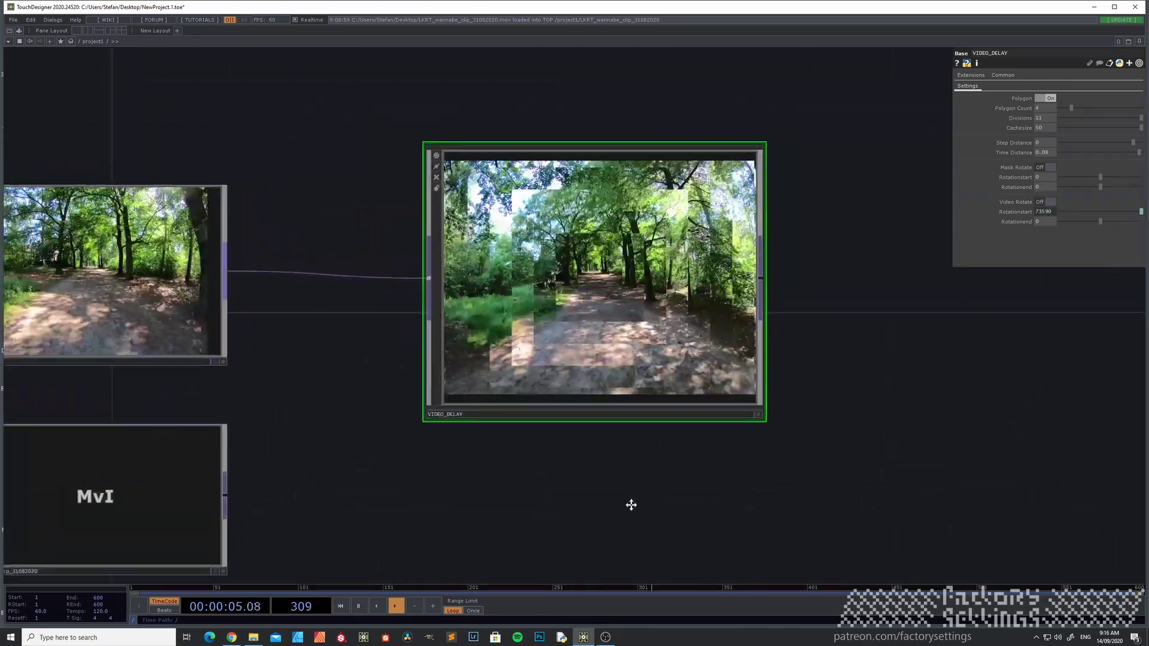
scroll(624, 470, "up", 2)
scroll(625, 479, "down", 2)
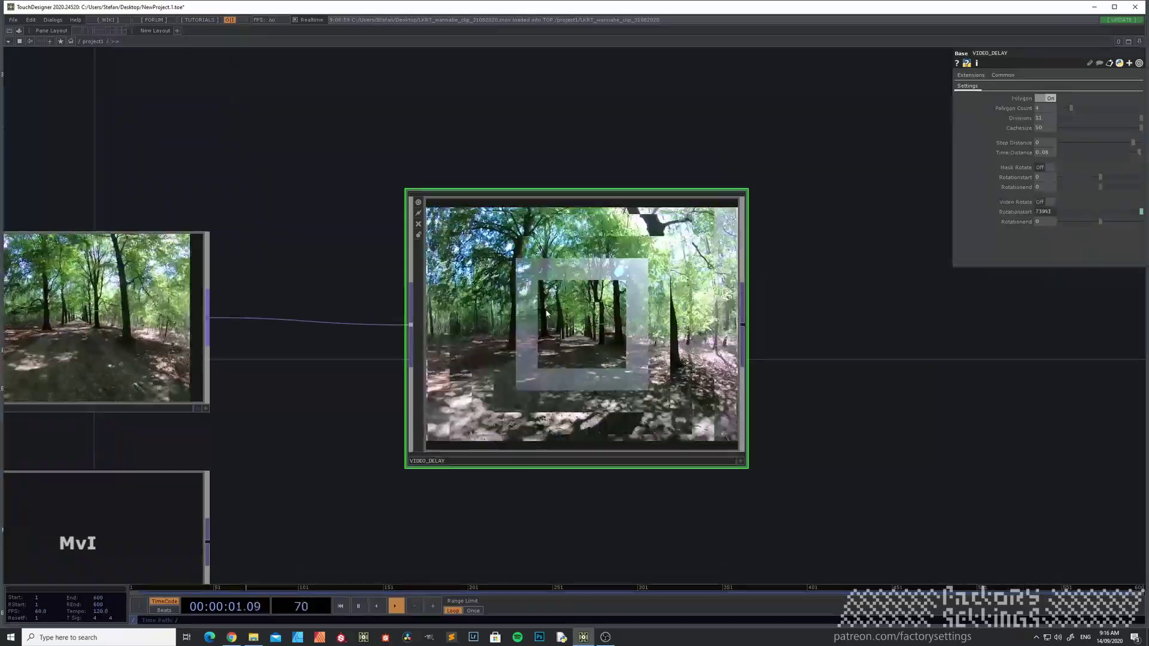
left_click(1042, 99)
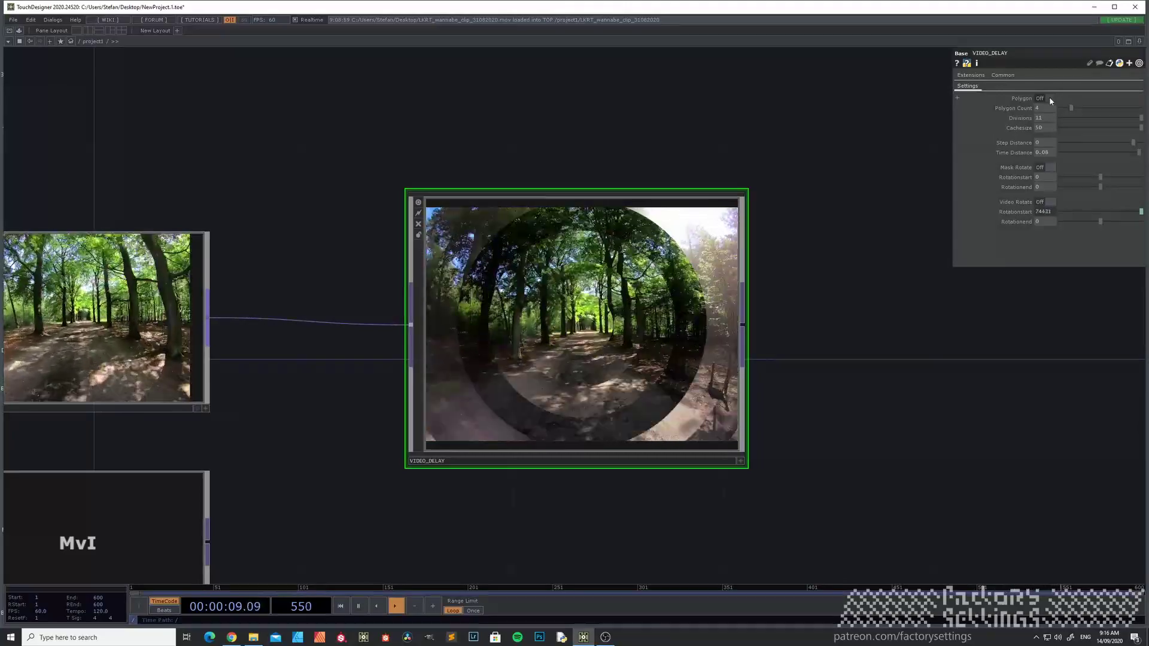
left_click(1050, 98)
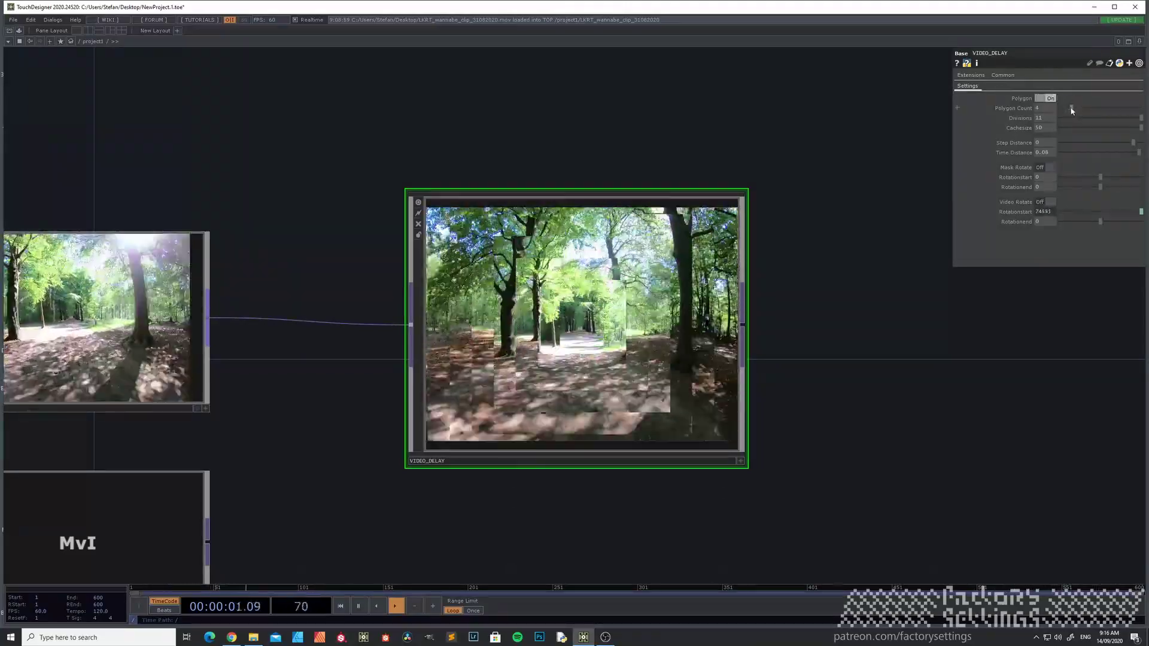
left_click_drag(1067, 111, 1063, 111)
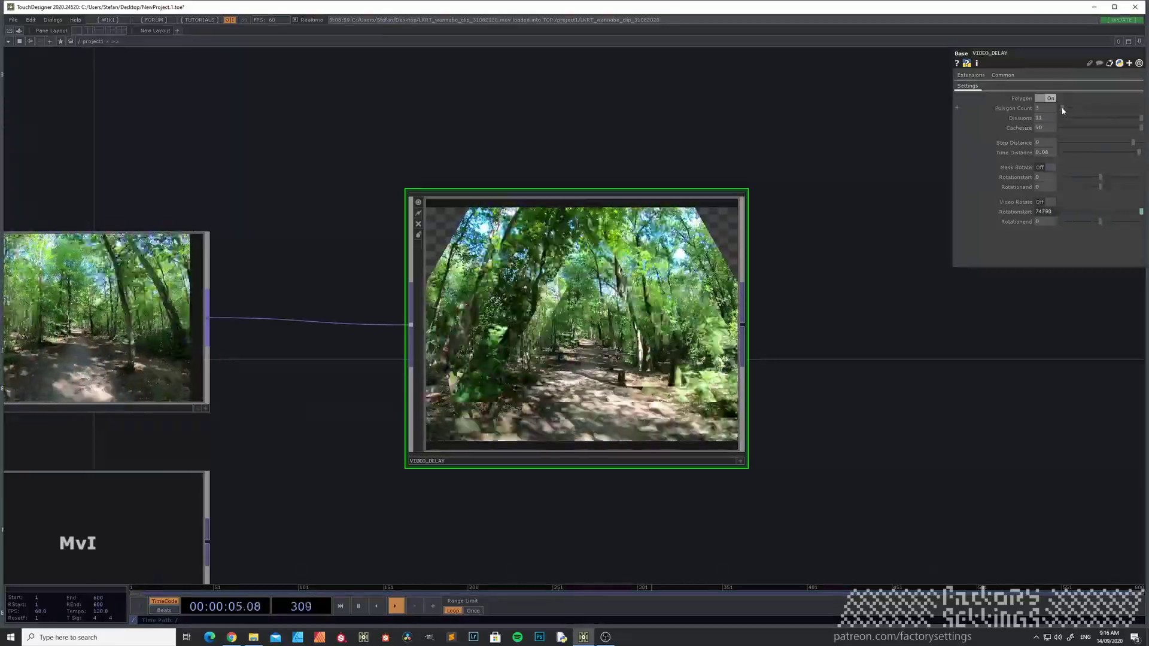
left_click_drag(1063, 111, 1093, 105)
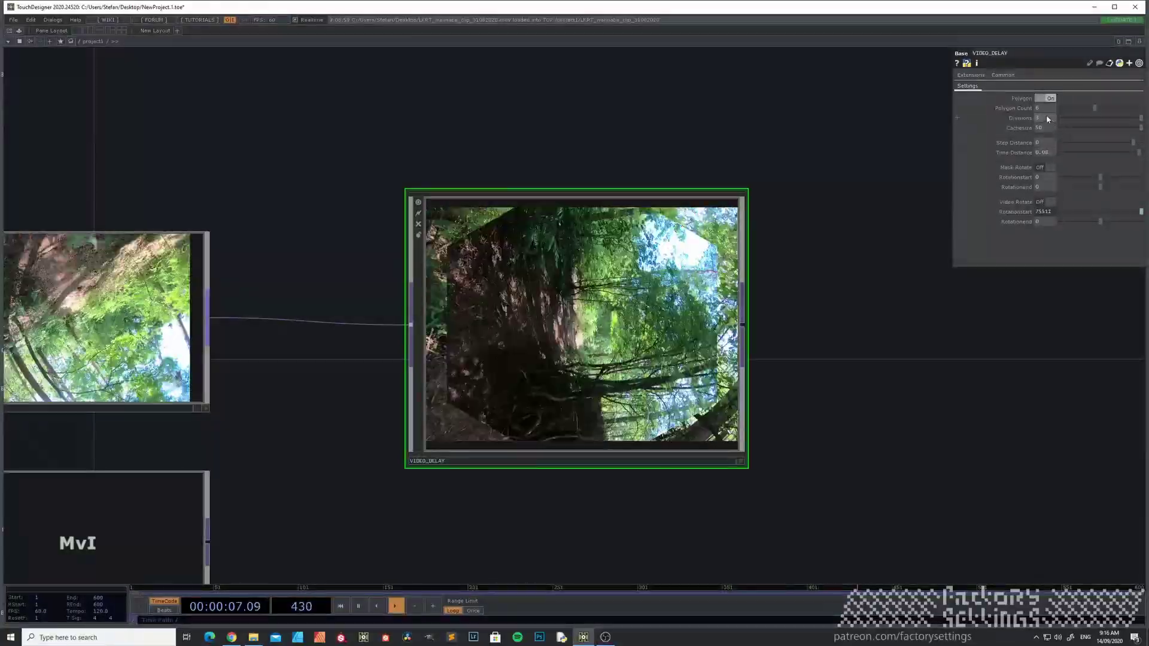
middle_click_drag(1047, 119, 1047, 119)
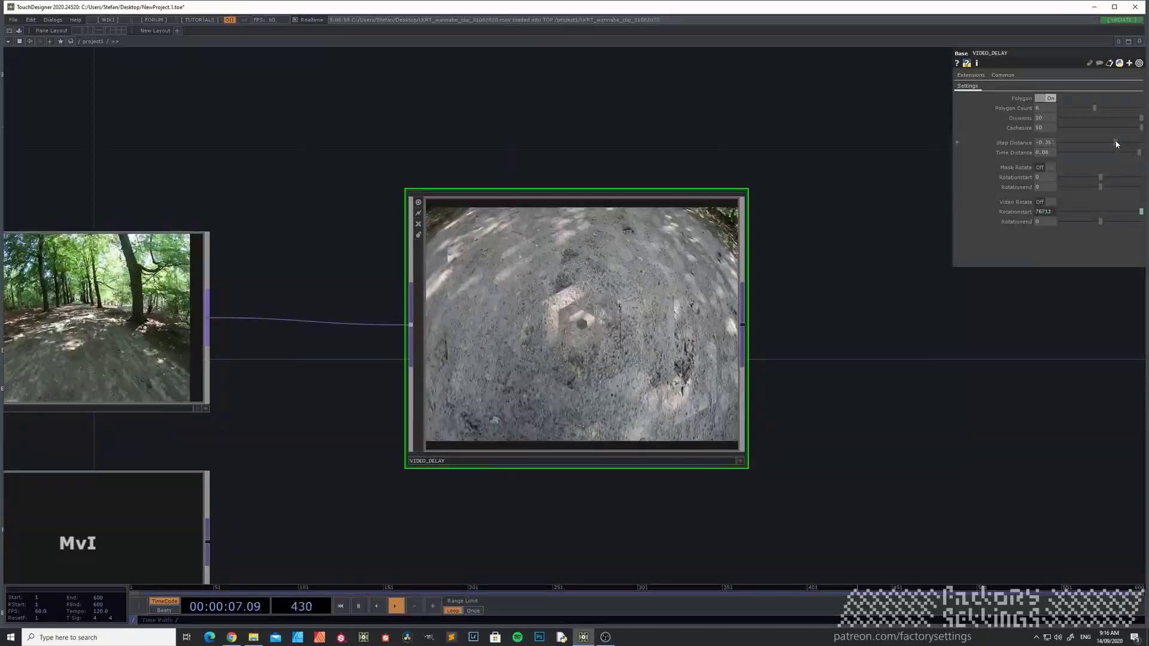
- Try Step Distance values around -0.4, return it to 0, and vary Time Distance down to -1, ending at about -0.72
left_click_drag(1109, 140, 1116, 141)
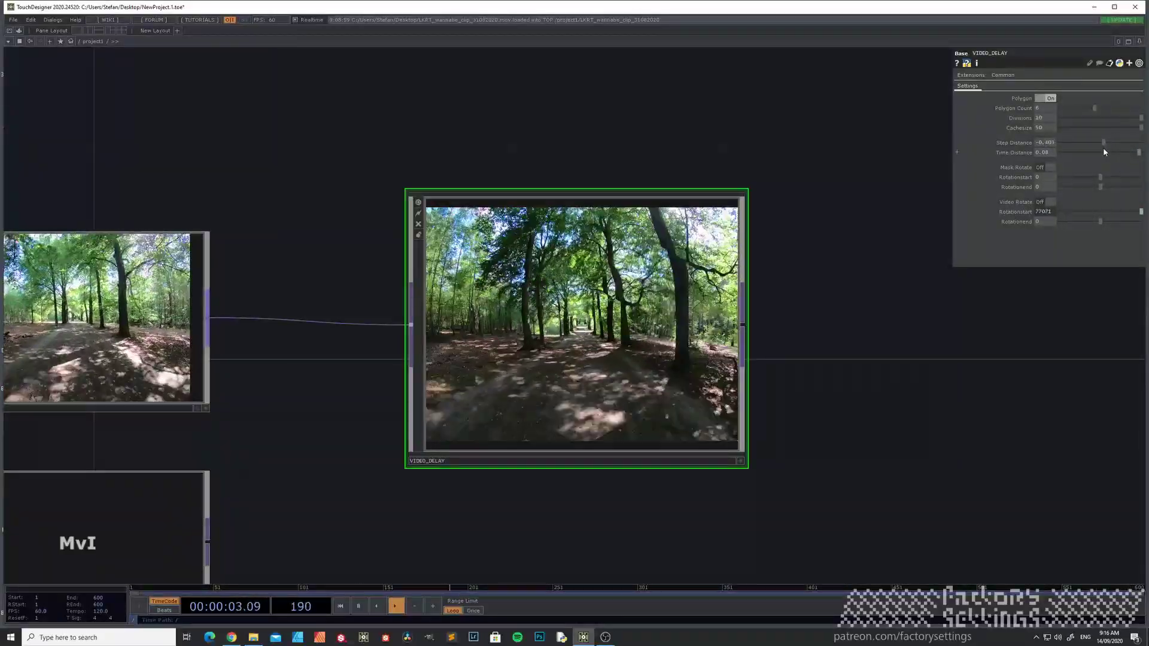
left_click_drag(1104, 149, 1116, 153)
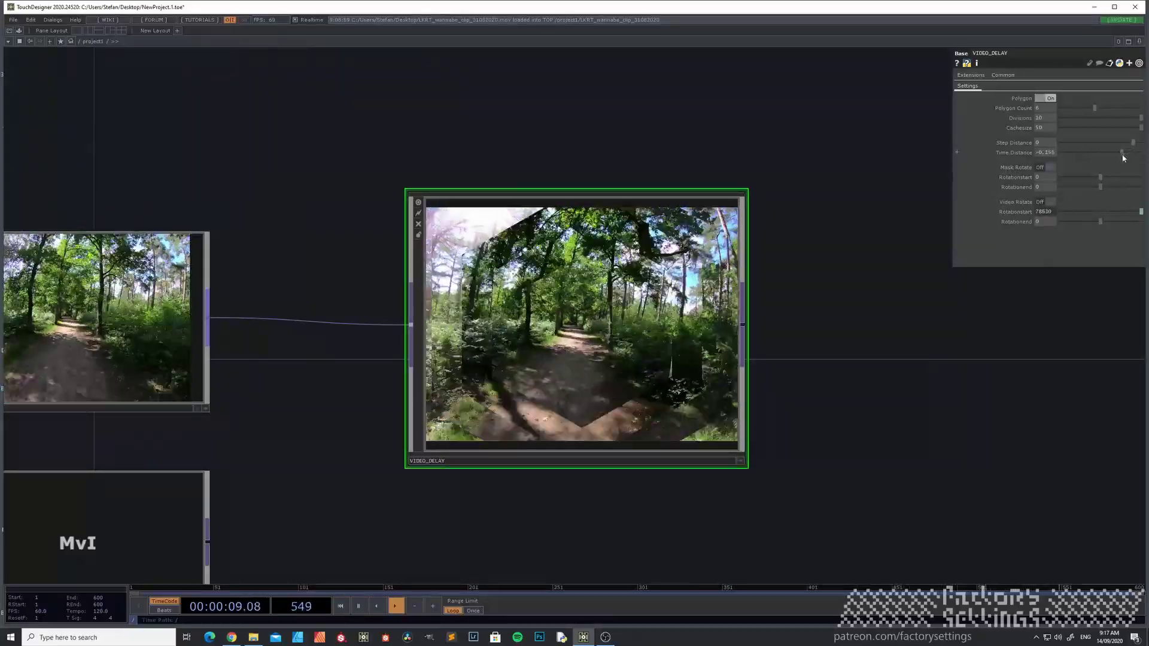
left_click_drag(1118, 155, 1058, 168)
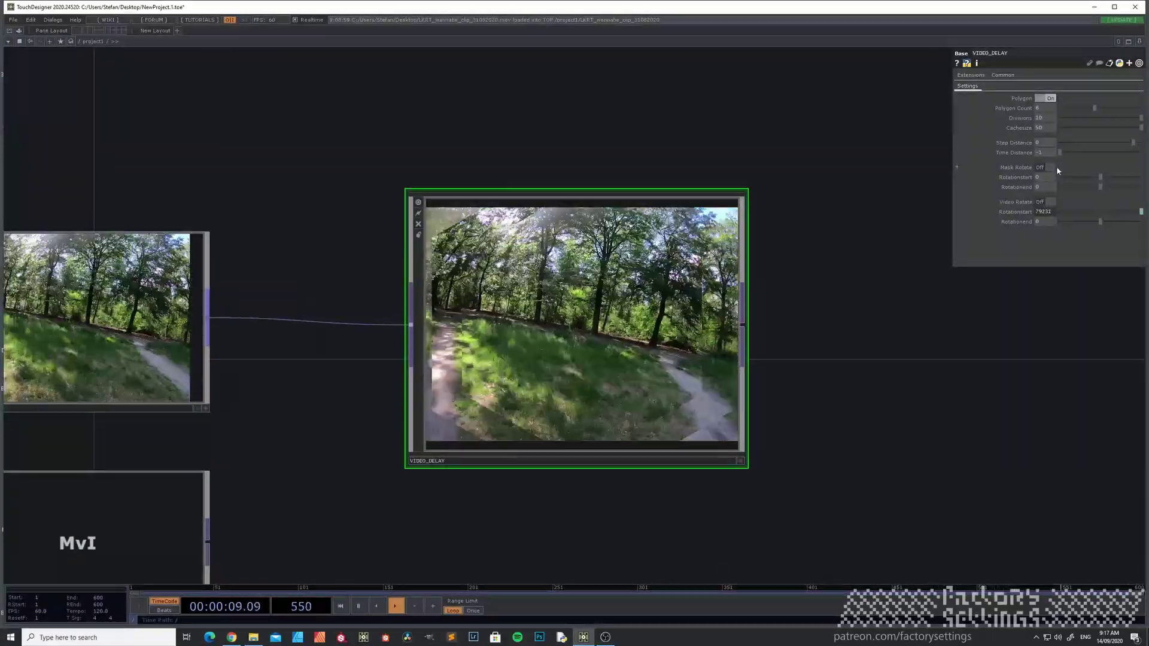
left_click_drag(1055, 171, 1076, 172)
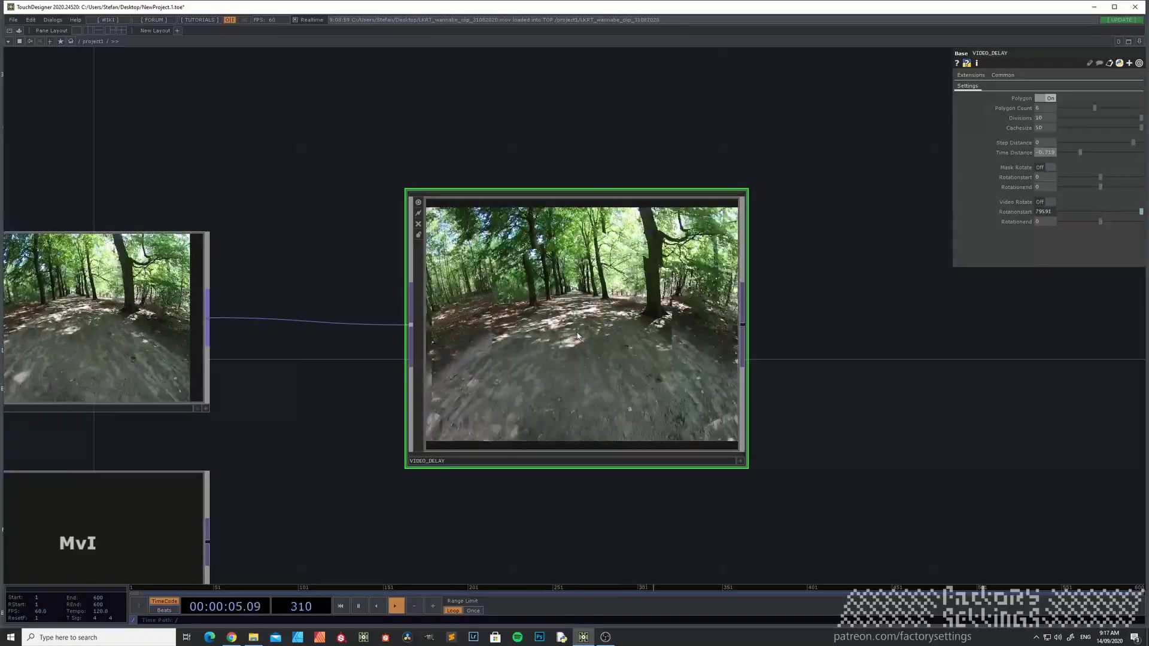
- Connect the LKRT_wannabe_clip_31082020 clip to the VIDEO_DELAY input in place of the forest clip
scroll(396, 387, "down", 3)
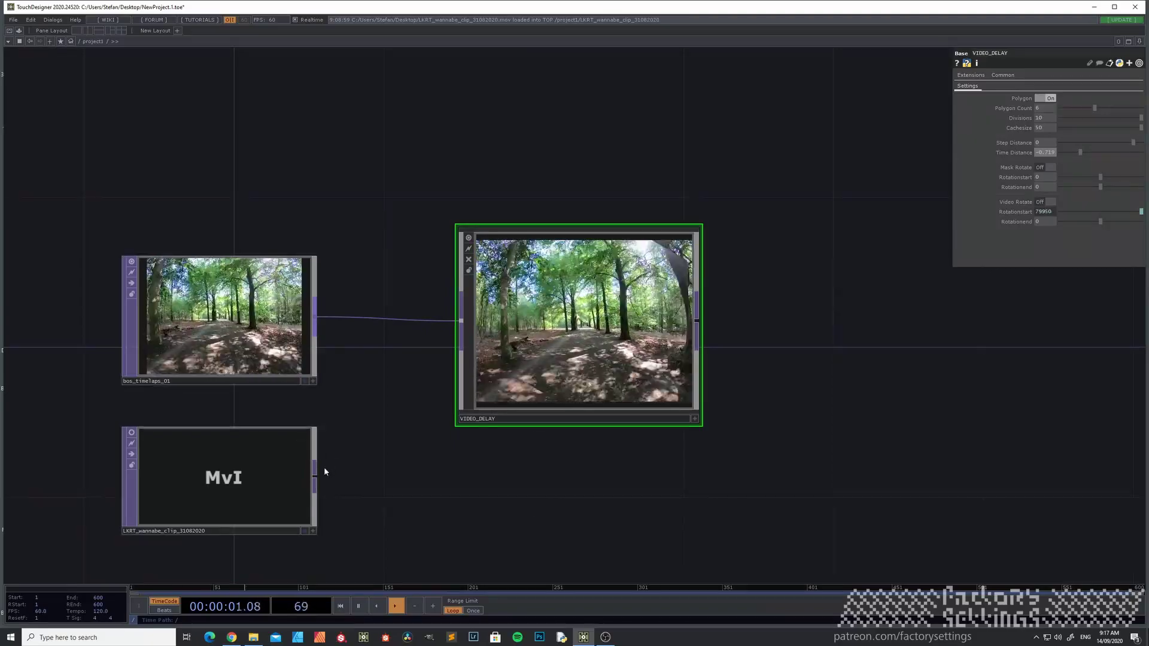
mouse_move(324, 481)
left_click_drag(323, 481, 447, 328)
scroll(597, 355, "up", 3)
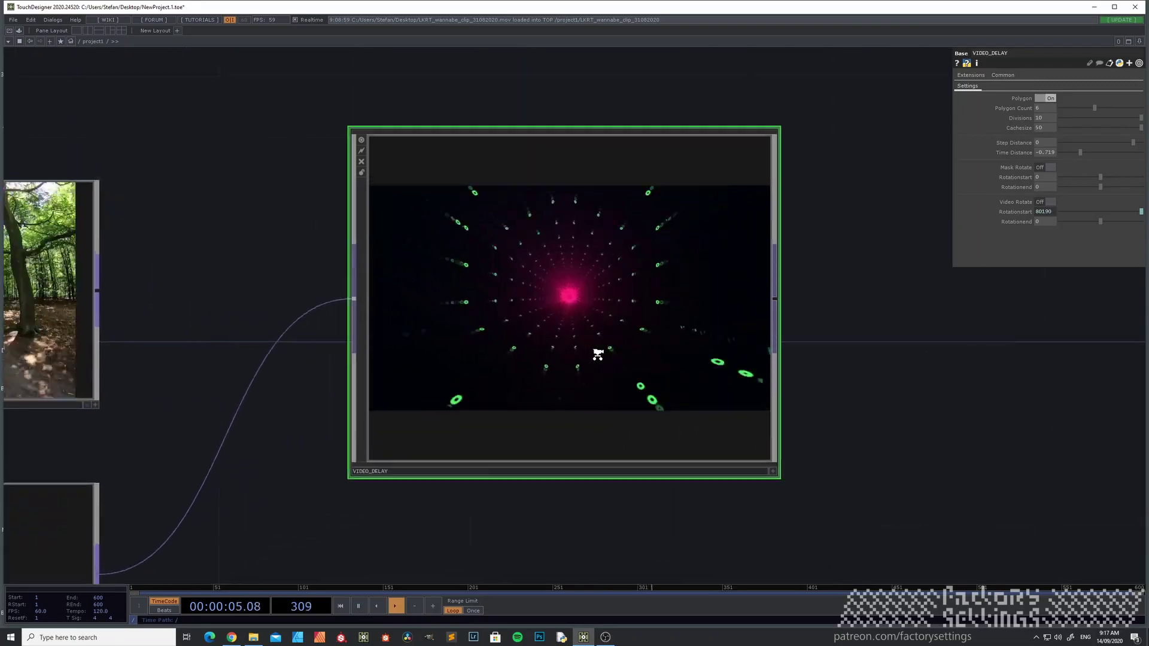
left_click_drag(855, 346, 860, 383)
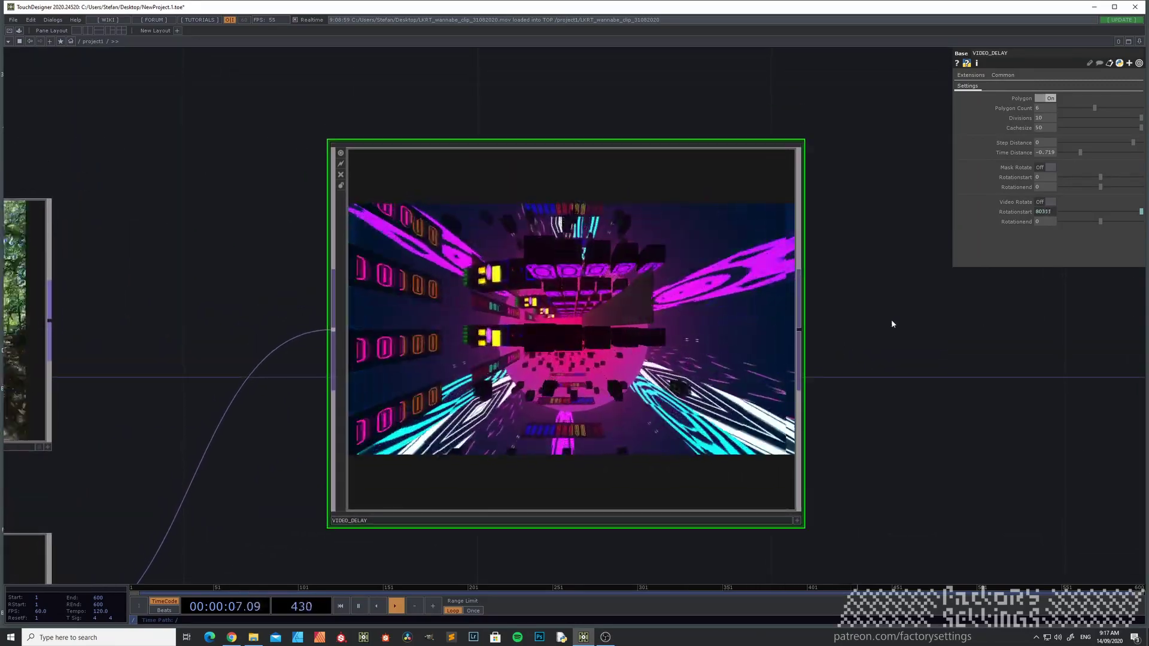
- Try a slightly positive Time Distance on VIDEO_DELAY, then set it to 0
left_click_drag(1080, 152, 1140, 156)
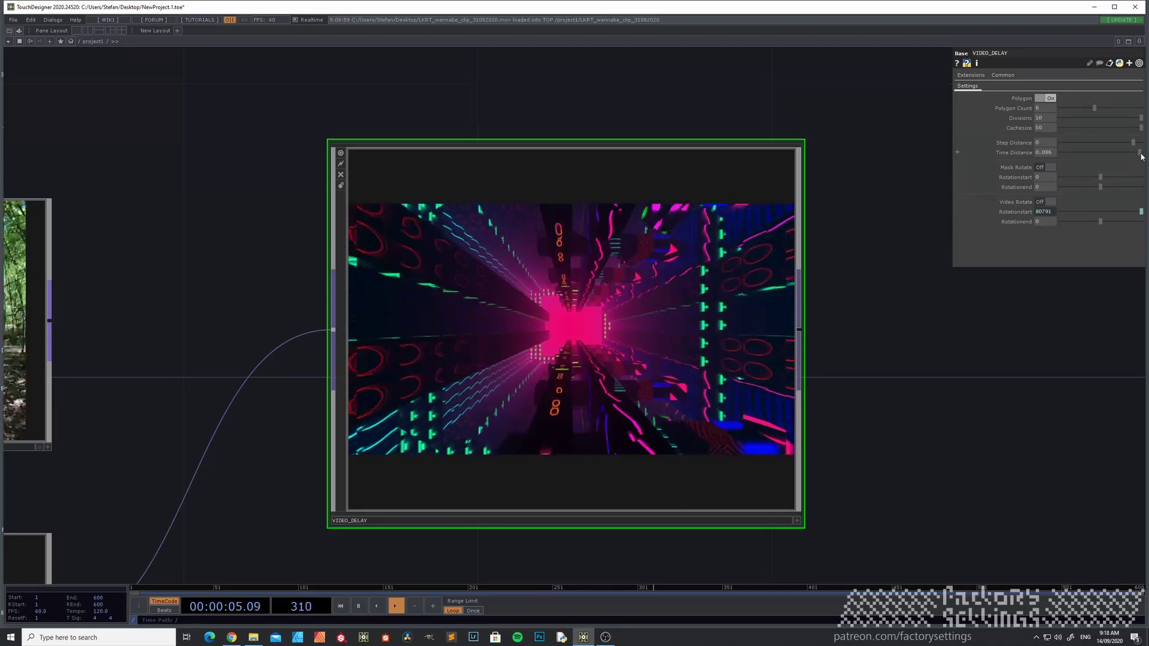
left_click_drag(1048, 153, 957, 153)
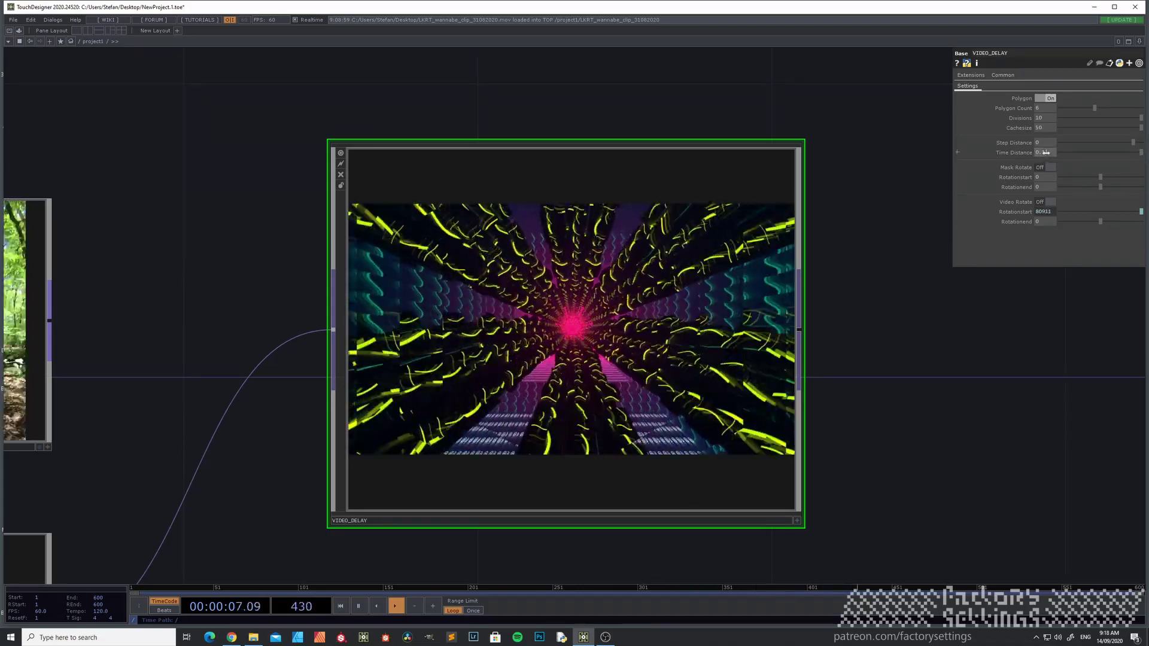
type("0")
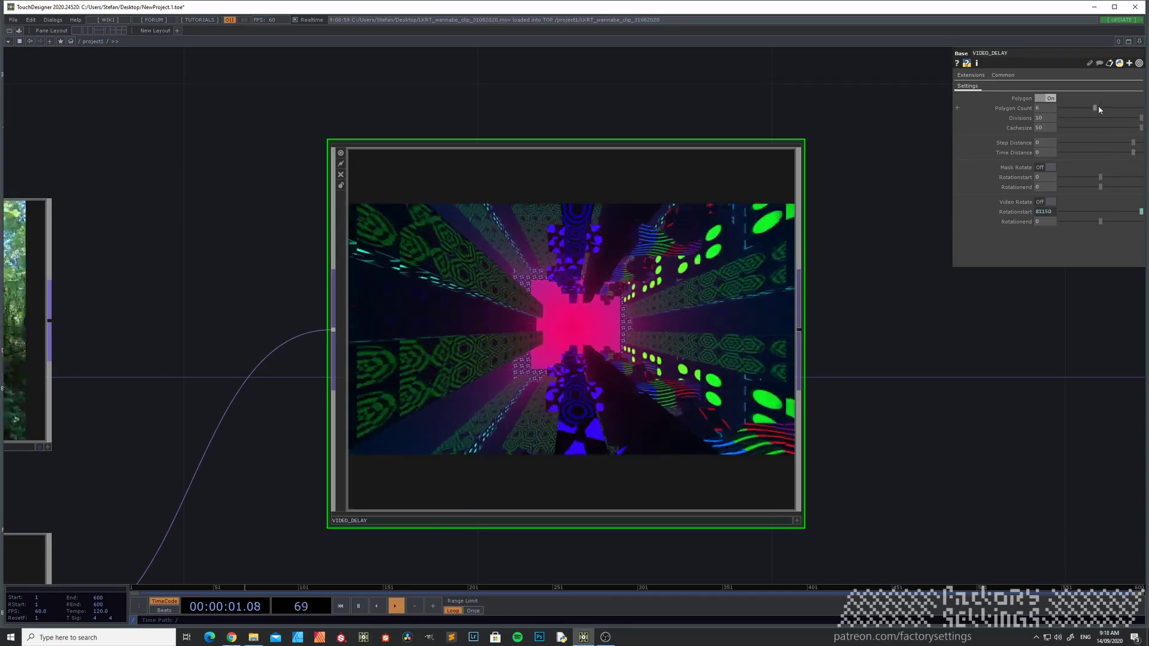
- Set Polygon Count to 4 and compare the effect with Polygon off and on, leaving it on
left_click_drag(1096, 110, 1076, 112)
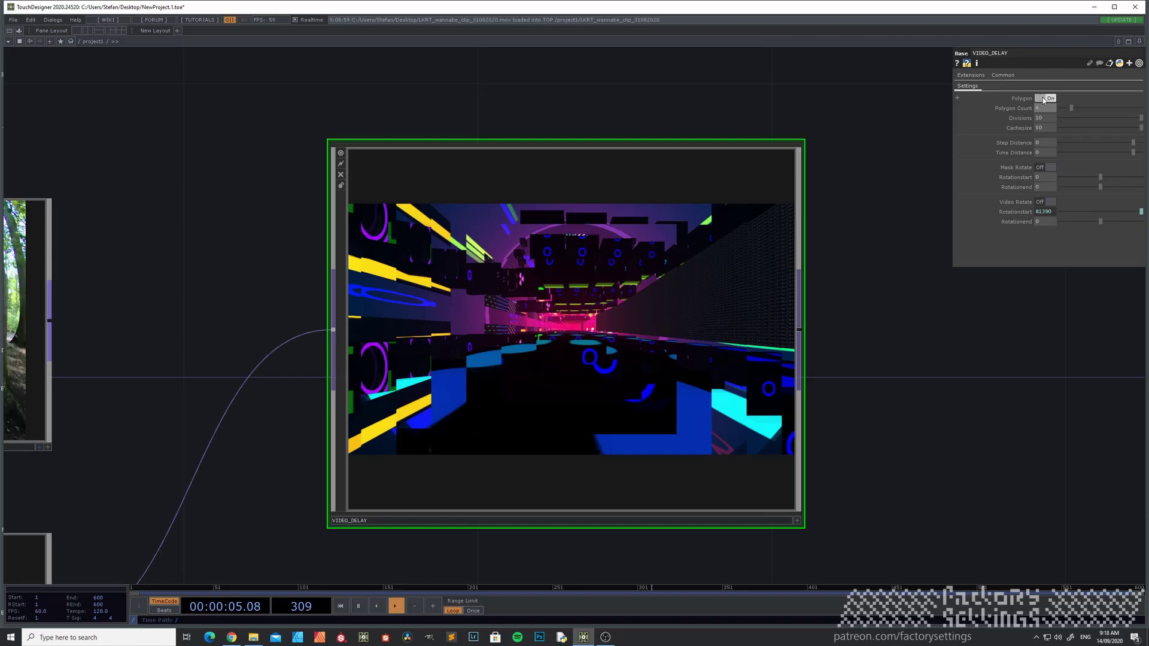
left_click(1041, 98)
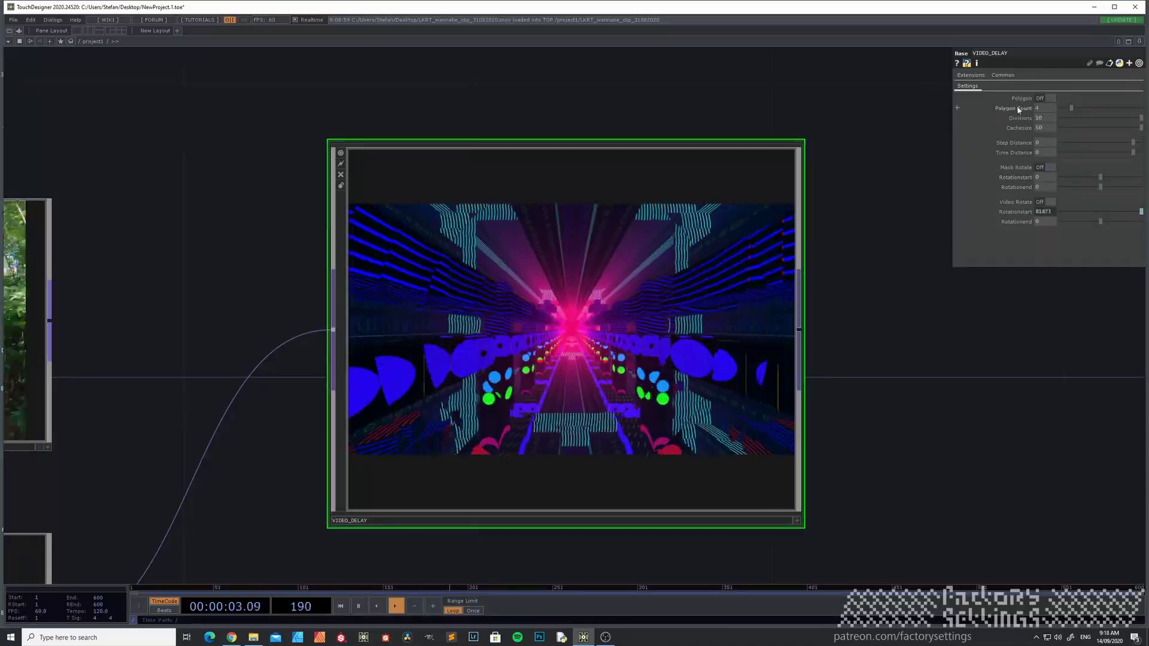
left_click(1048, 97)
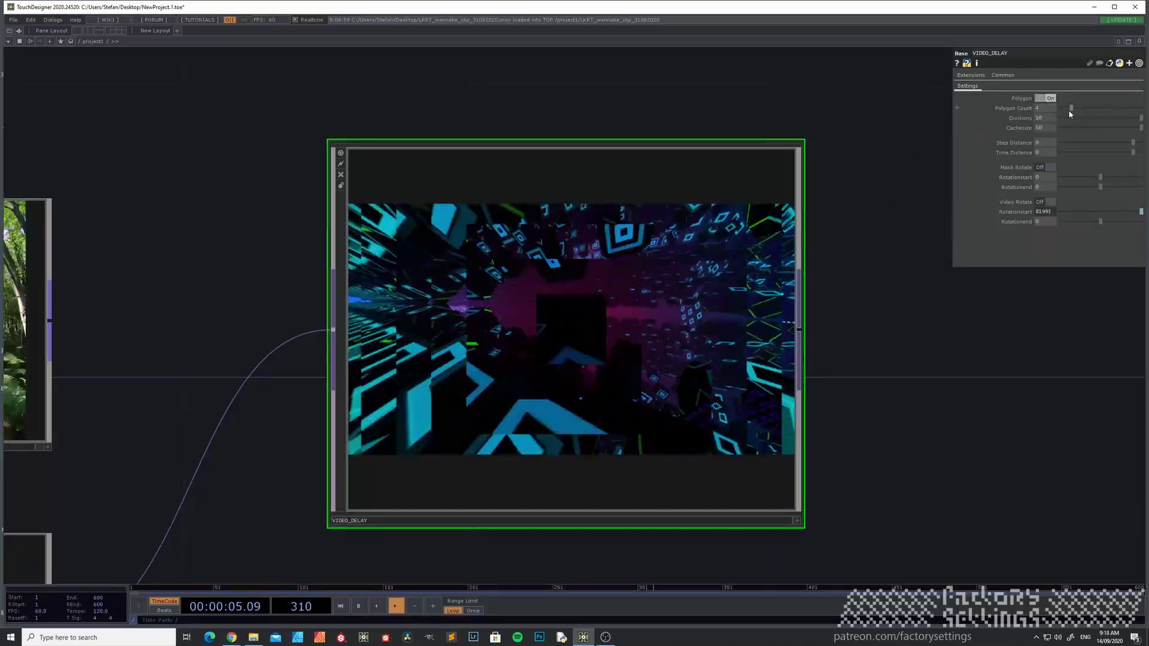
left_click_drag(1071, 108, 1072, 109)
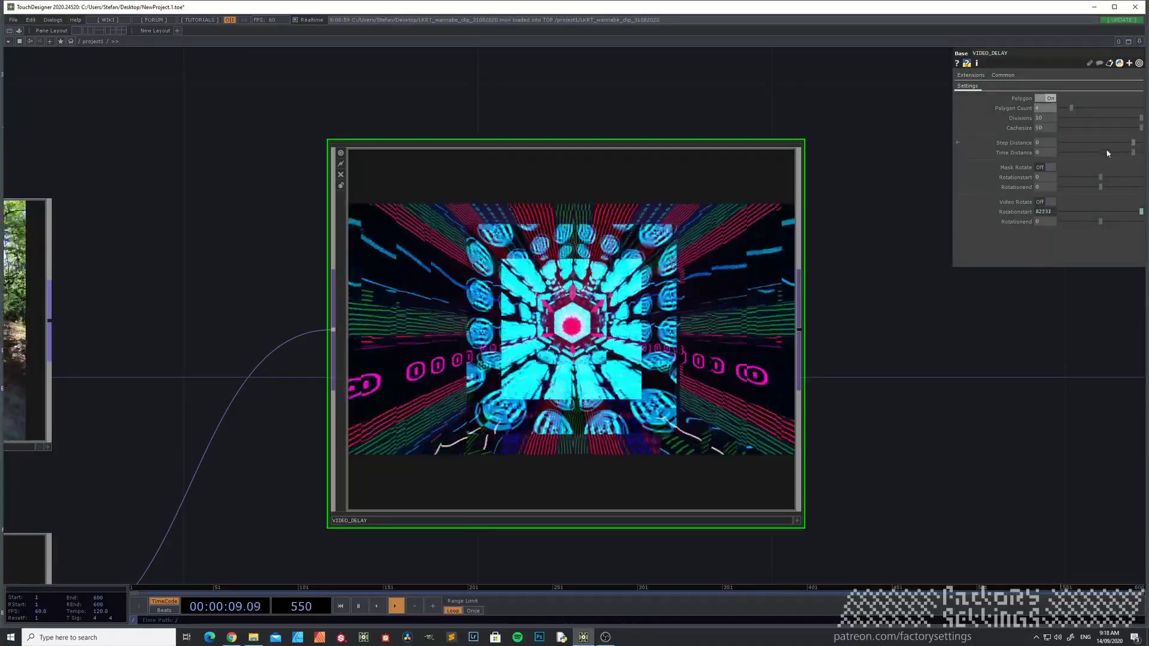
- Turn on Mask Rotate and try a Rotationstart of about -53 with a Rotationend of about 75
left_click(1050, 167)
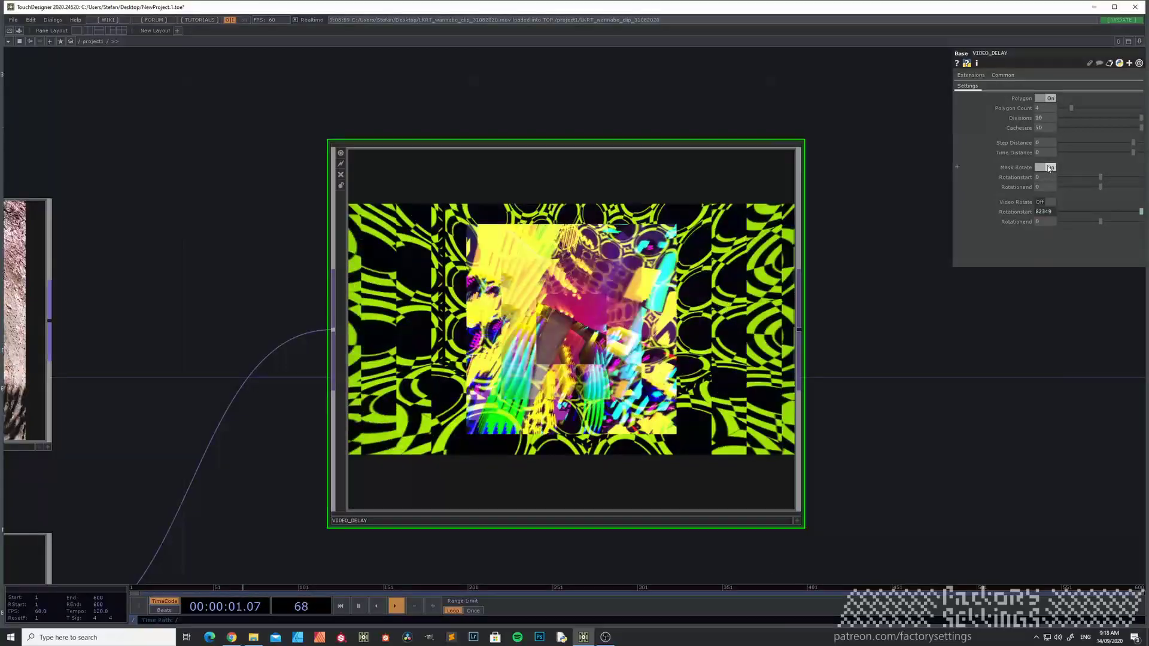
mouse_move(1100, 177)
left_mouse_down()
mouse_move(1077, 178)
mouse_move(1120, 174)
mouse_move(1088, 177)
left_mouse_up()
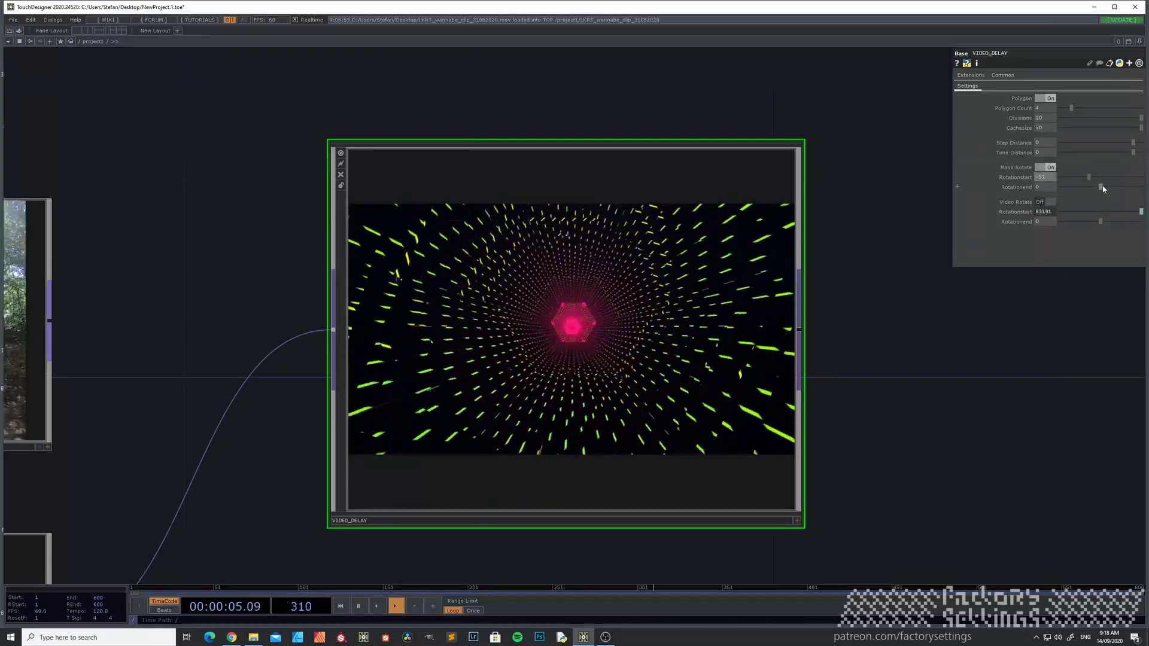
left_click_drag(1098, 188, 1116, 180)
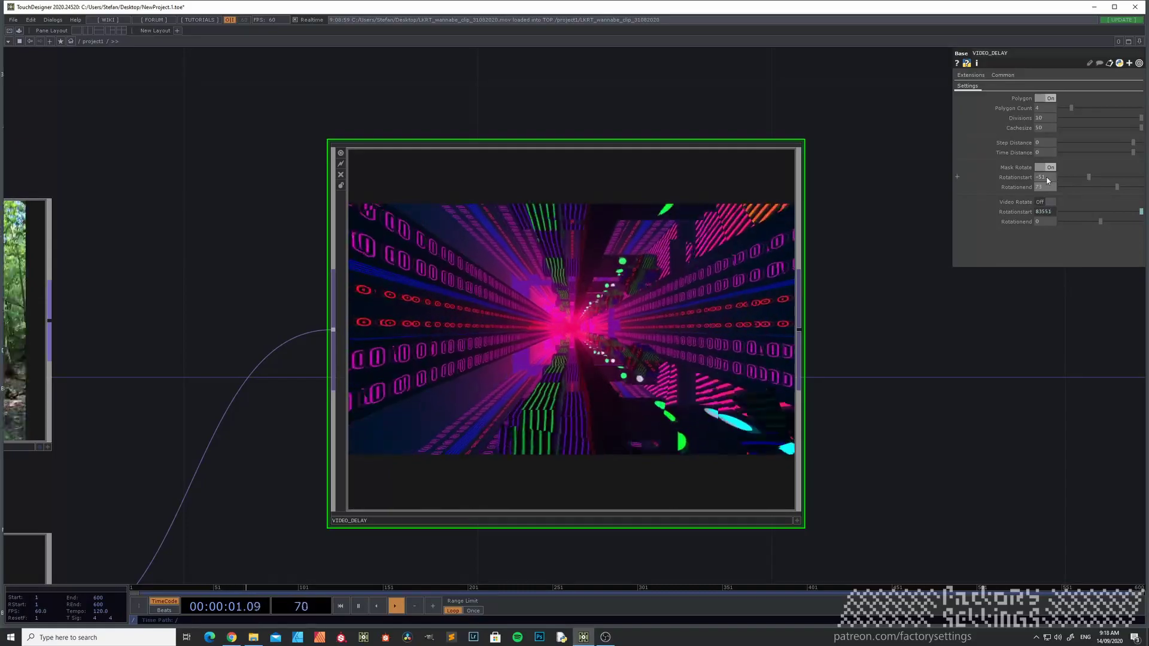
- Reset the mask's Rotationend to 0 and drive its Rotationstart with a time-based expression
type("0")
left_click(1046, 179)
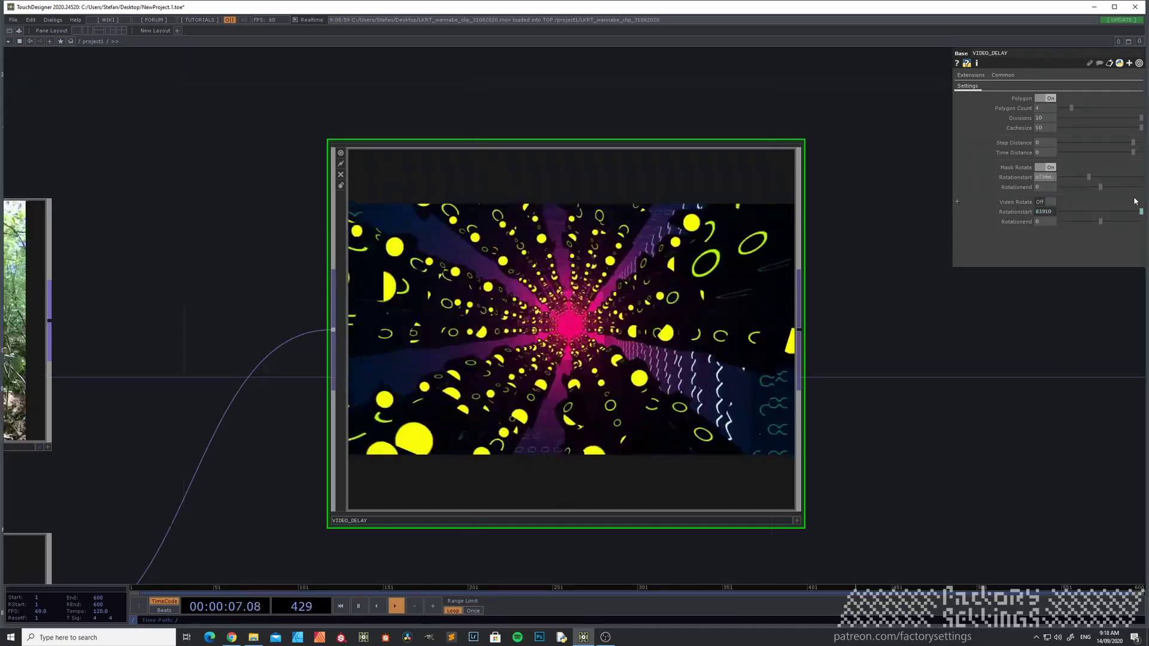
key("Return")
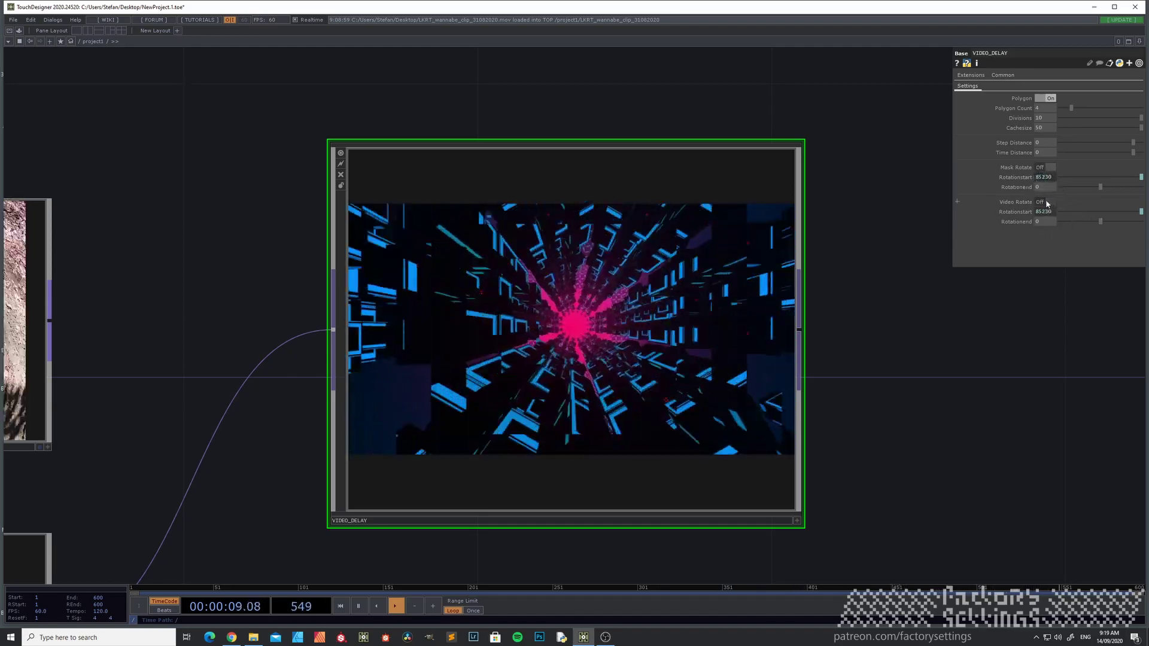
- Switch from Mask Rotate to Video Rotate, with Rotationstart at about -75 and Rotationend at about 10
left_click(1046, 202)
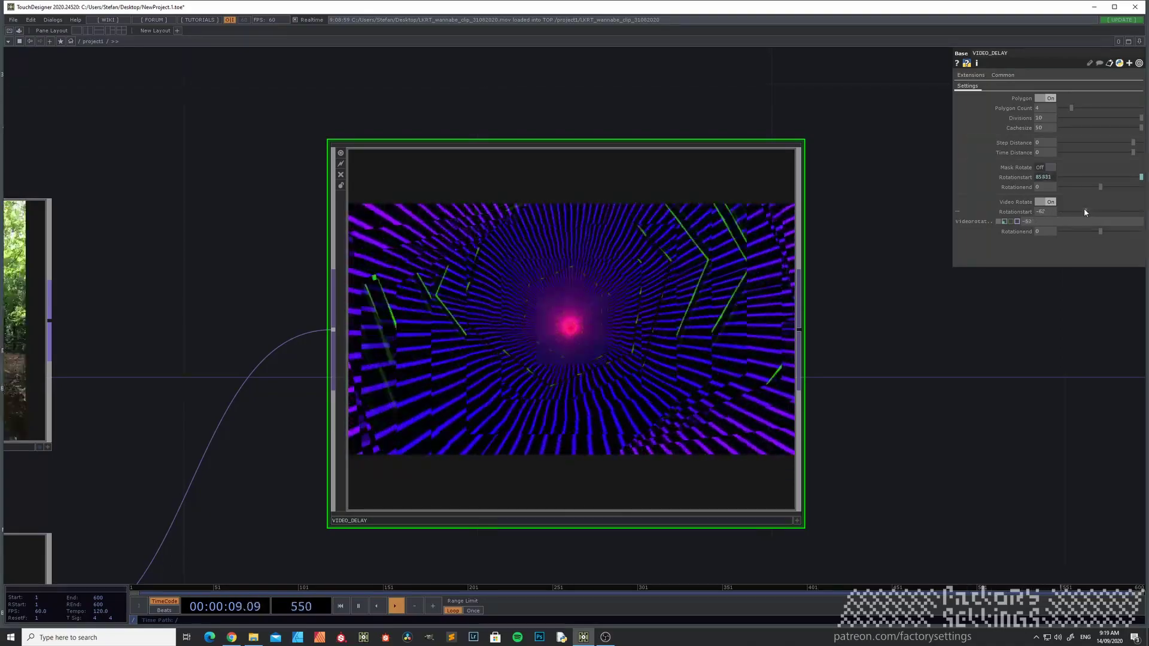
left_click_drag(1084, 209, 1082, 210)
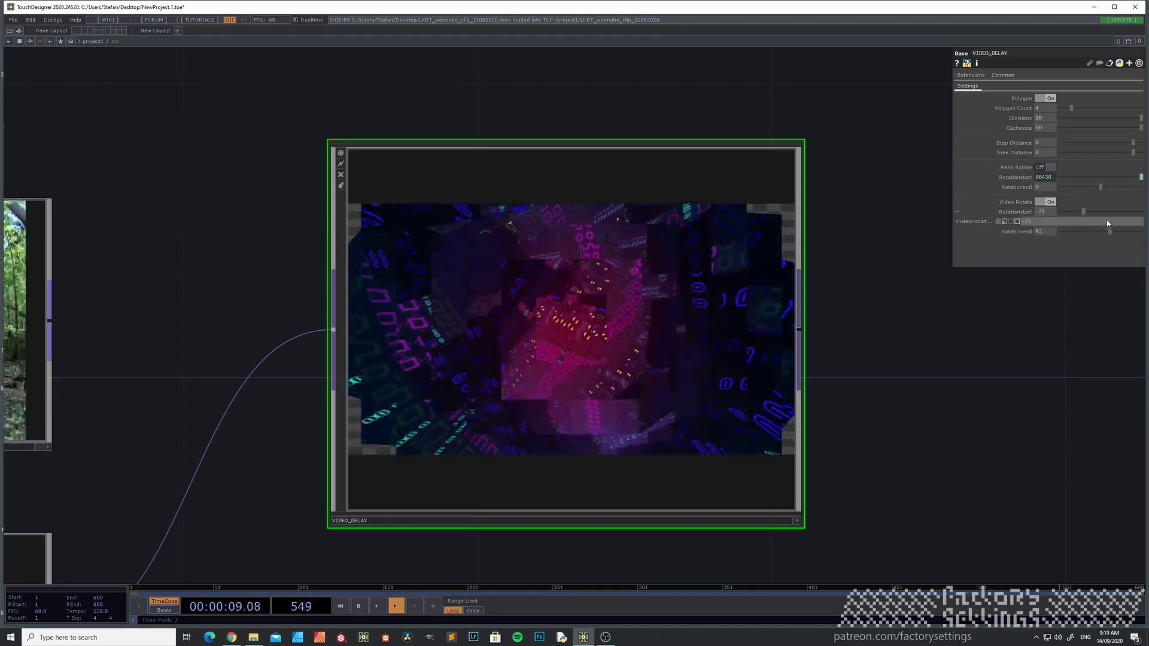
left_click_drag(1109, 231, 1103, 231)
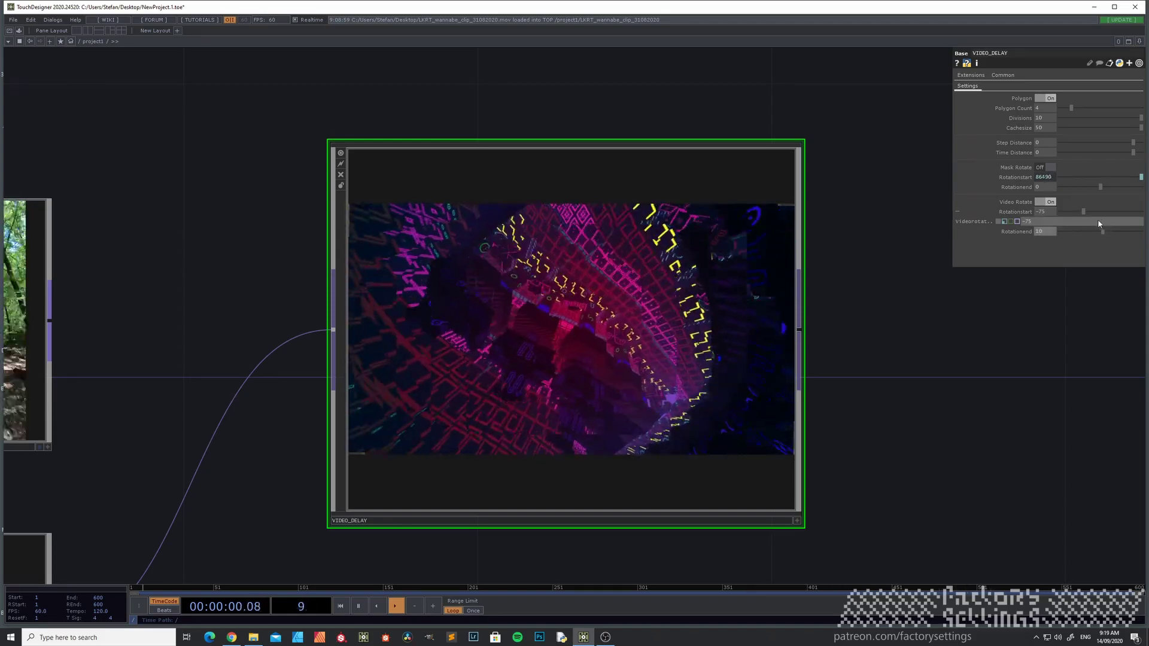
- Set the Video Rotate Rotationend to 0
left_click(1046, 231)
type("0")
key("Return")
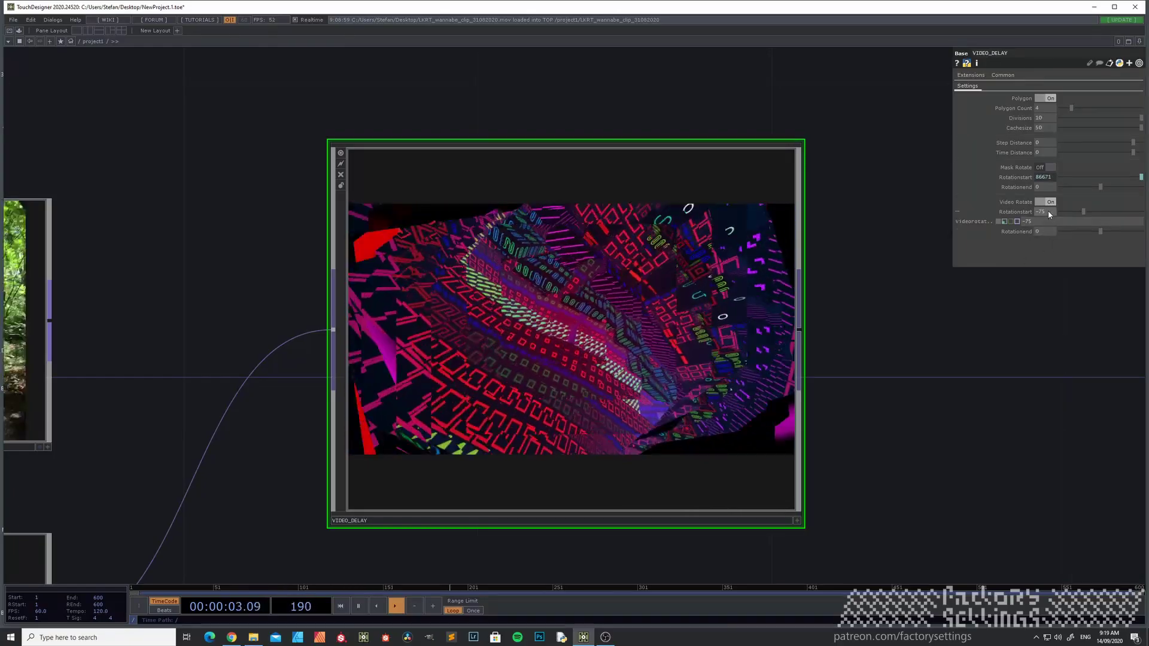
- Return the mask's Rotationstart to its constant value and drive the video's Rotationstart with the expression absTime.frame
left_click(957, 176)
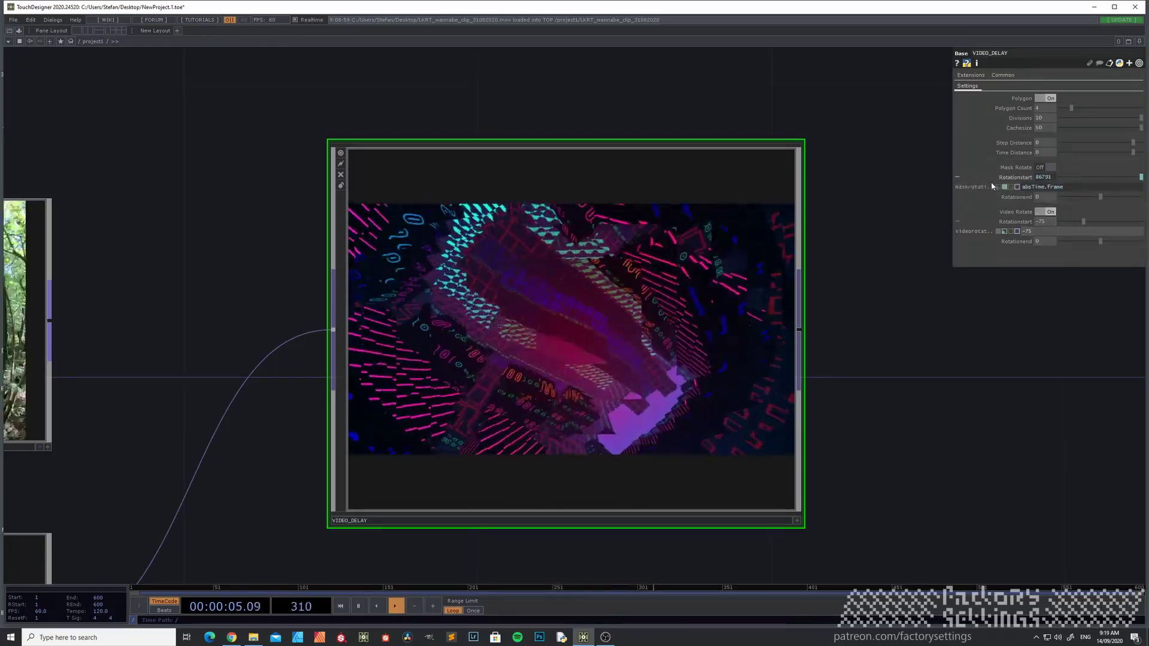
left_click(998, 187)
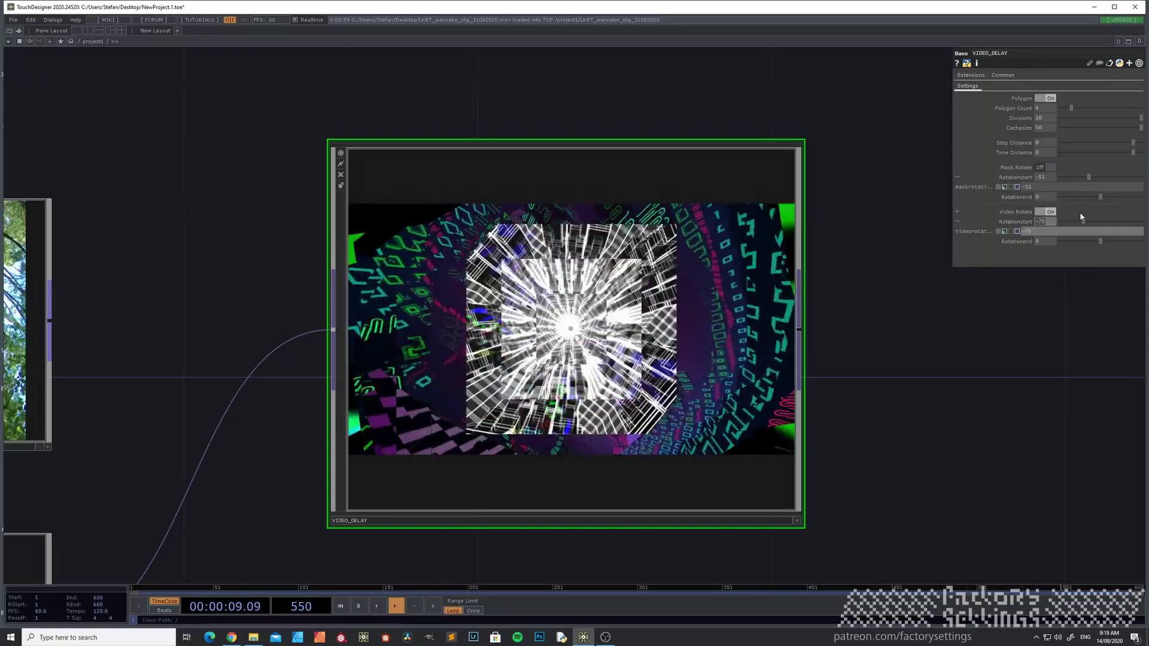
key("ctrl+z")
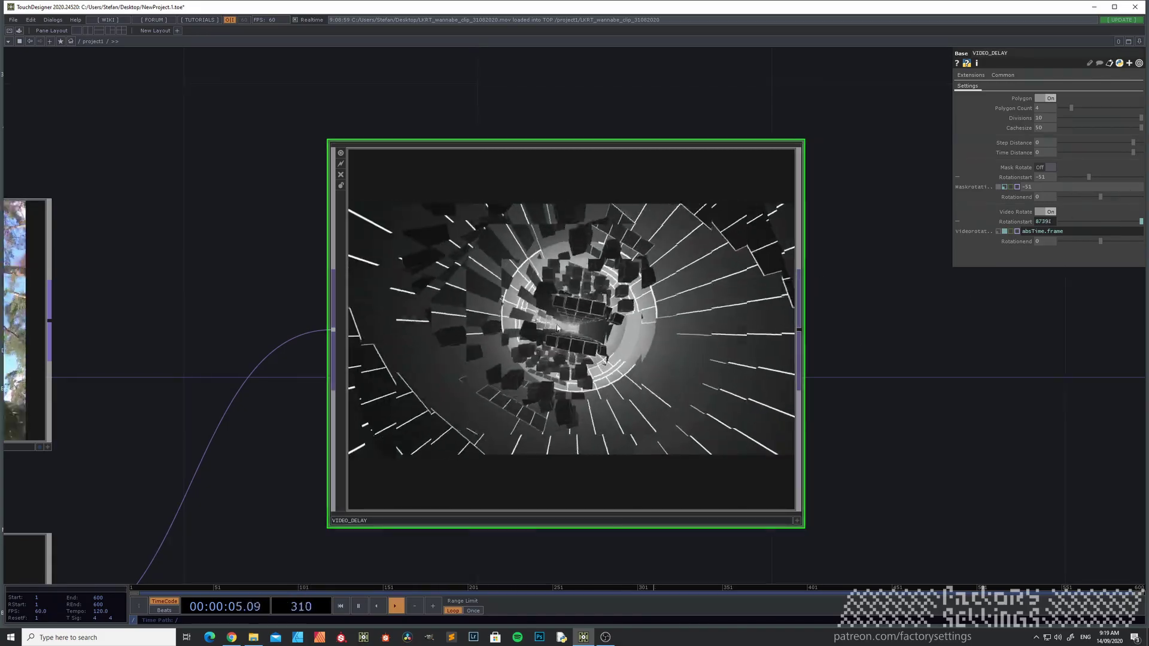
- Connect the forest time-lapse clip to the VIDEO_DELAY input in place of the LKRT_wannabe clip
scroll(318, 407, "down", 3)
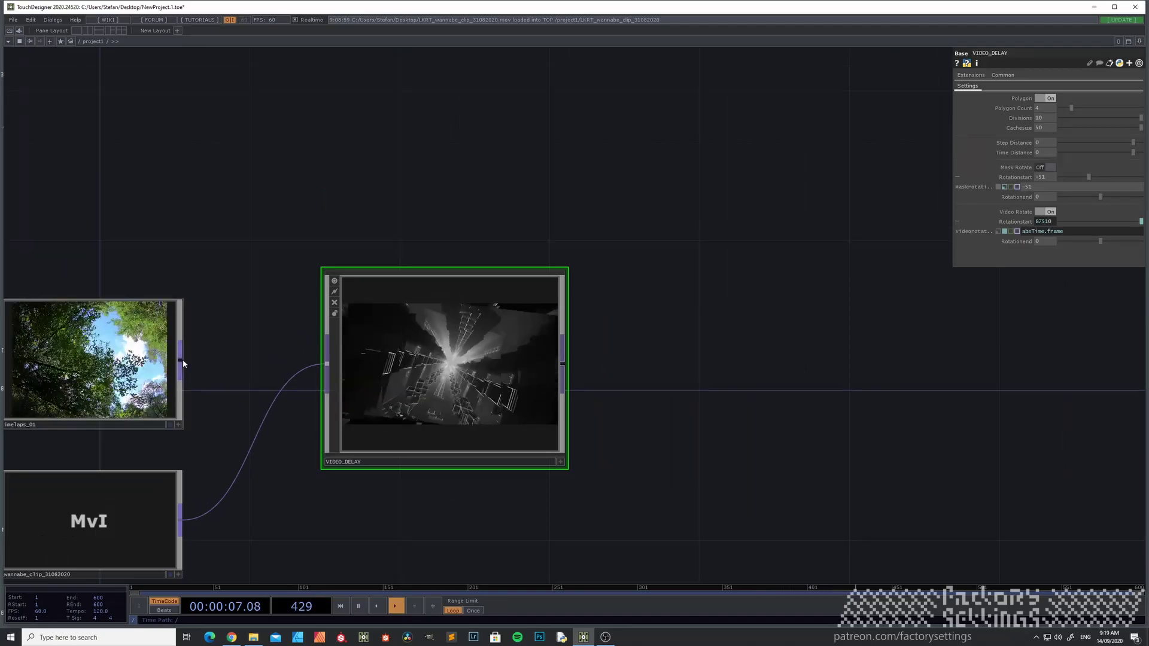
left_click_drag(181, 359, 326, 363)
scroll(444, 393, "up", 4)
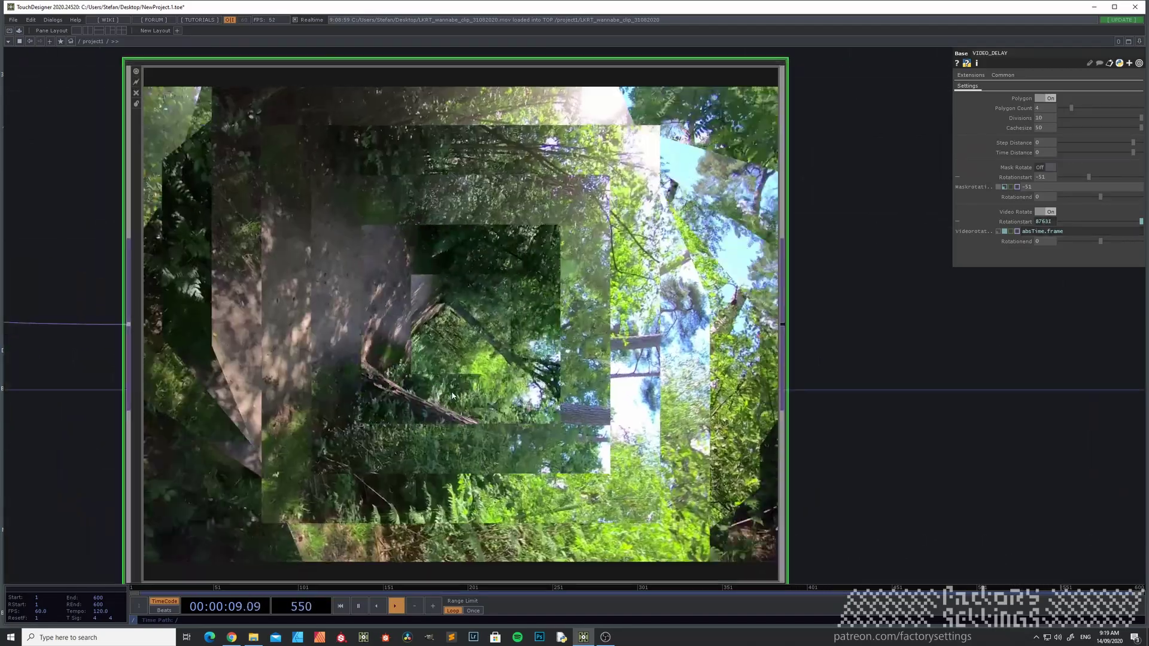
scroll(467, 395, "down", 4)
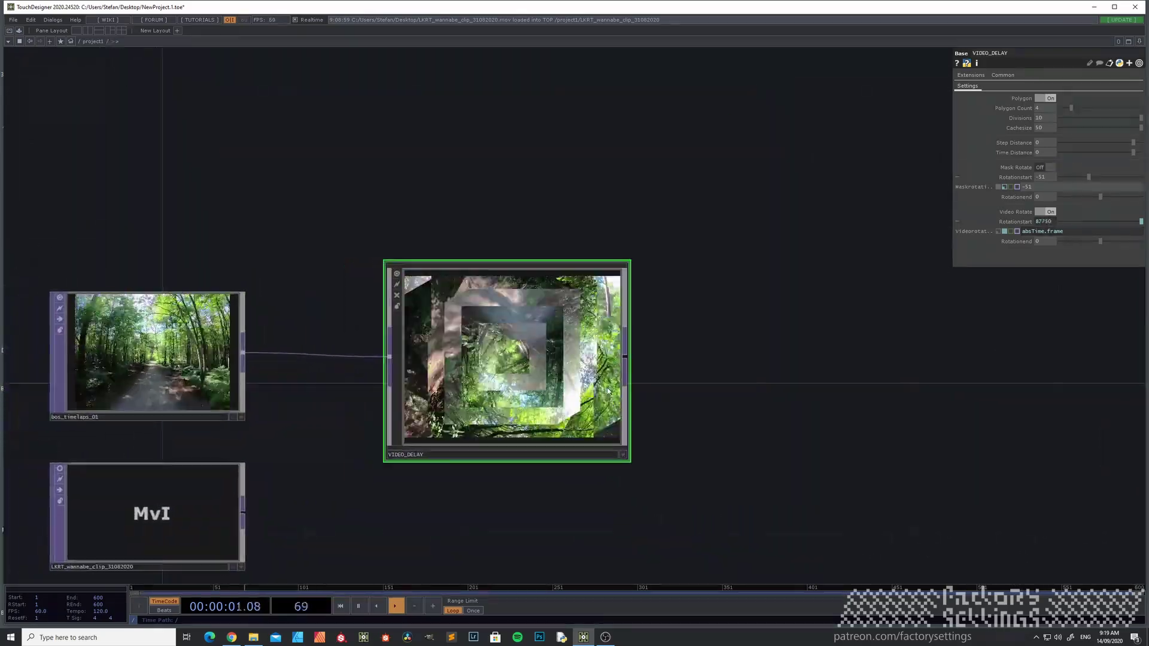
scroll(607, 387, "up", 2)
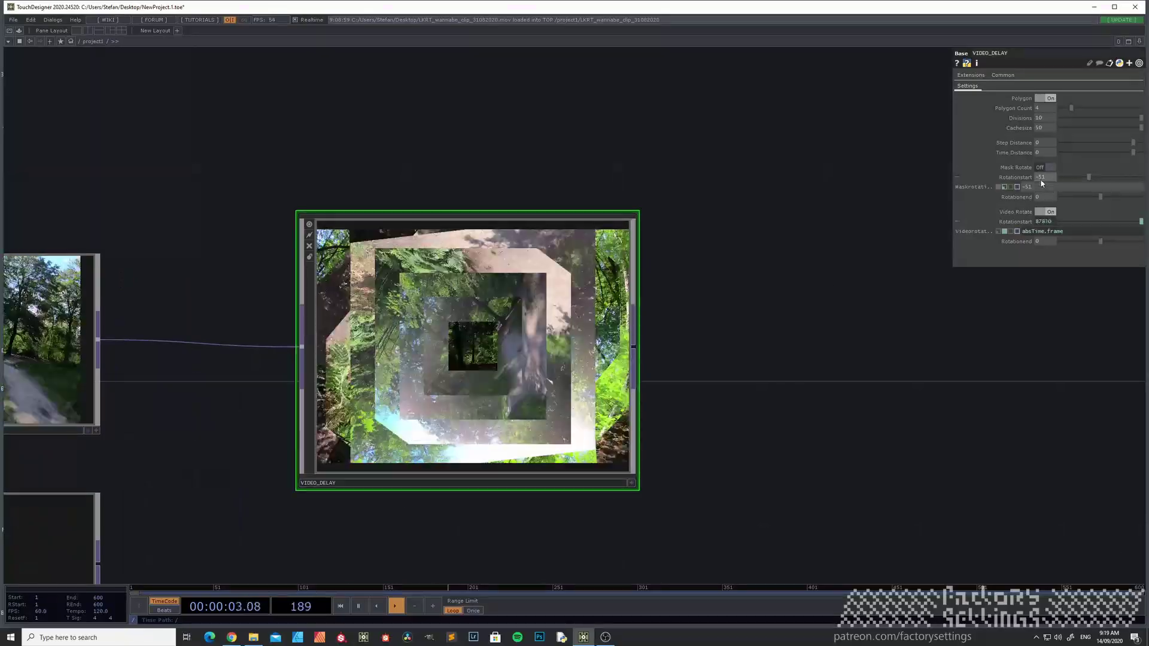
- Turn off Video Rotate and switch its Rotationstart from the expression back to its constant value
left_click(1043, 213)
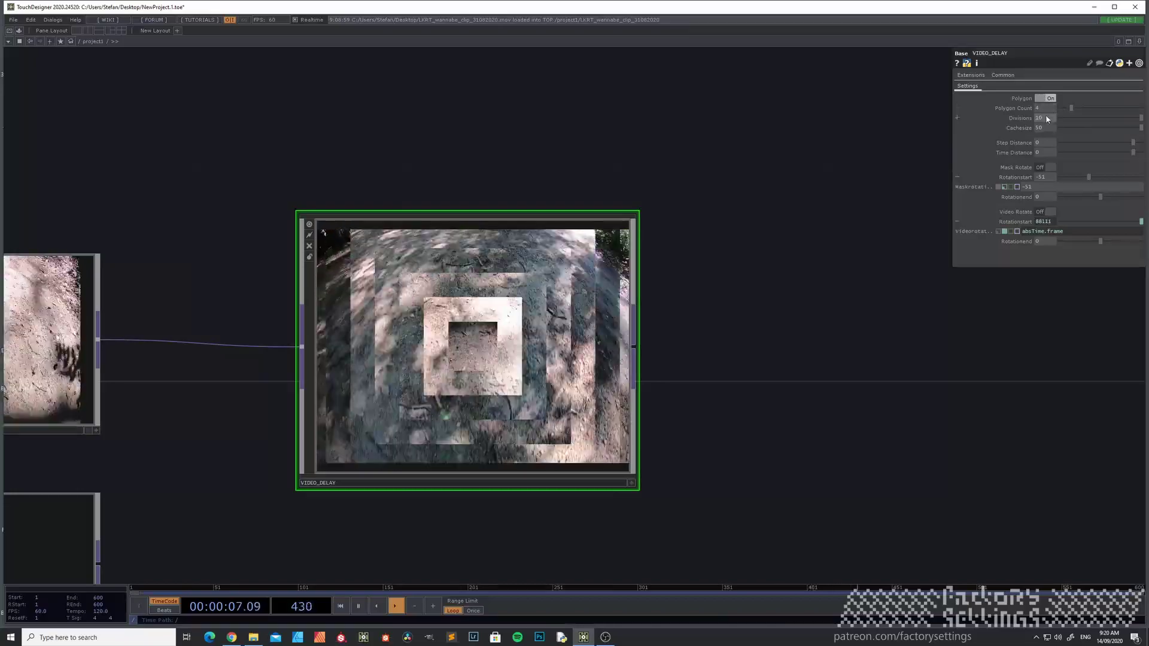
left_click_drag(984, 279, 939, 282)
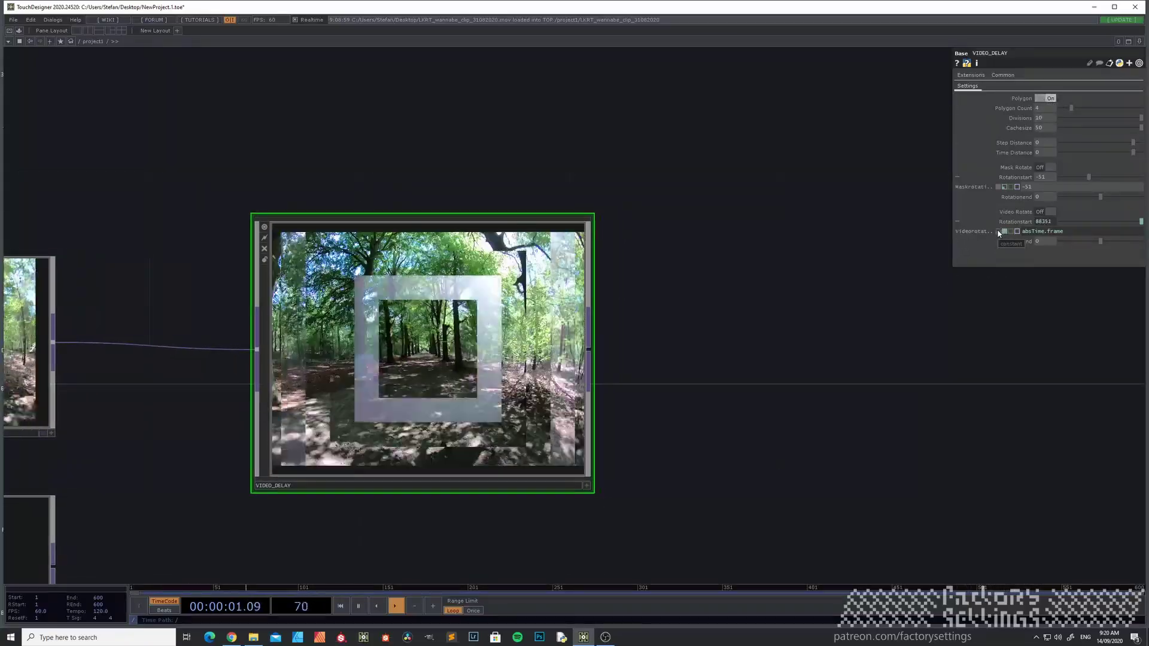
left_click(998, 231)
left_click_drag(719, 399, 805, 385)
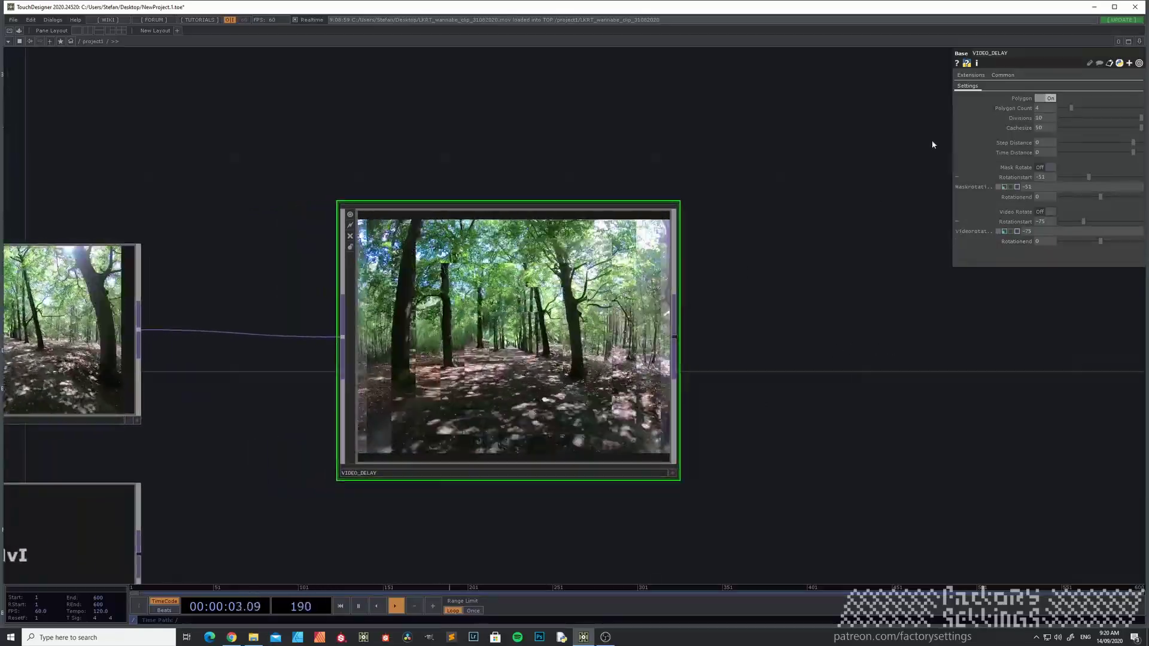
scroll(592, 331, "down", 3)
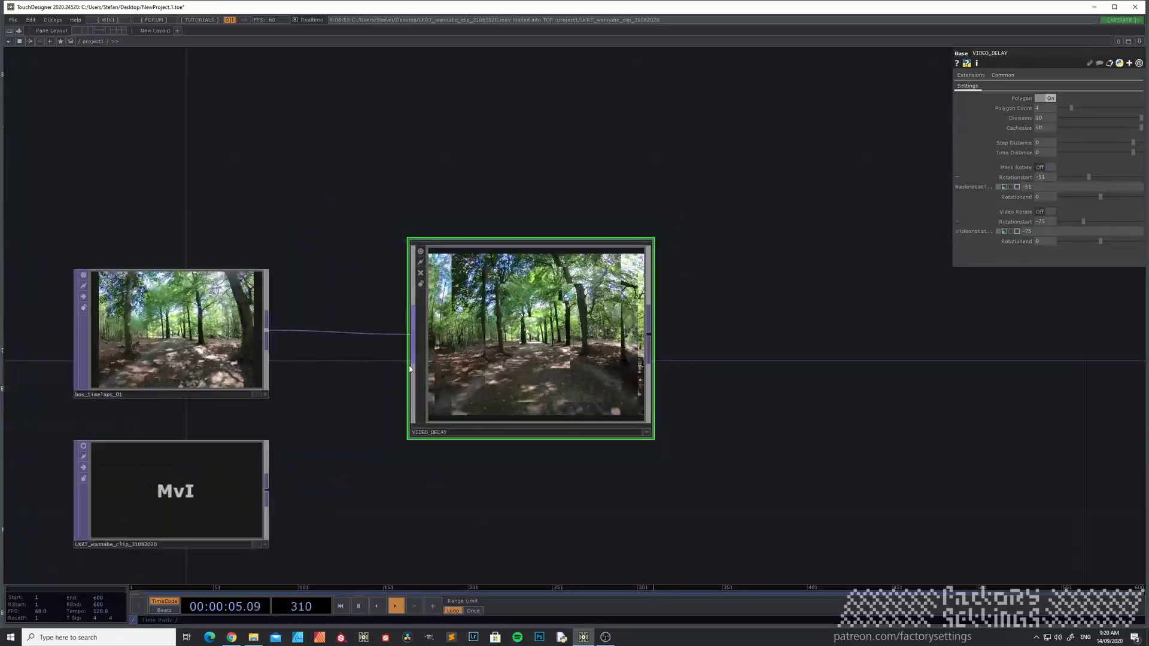
scroll(398, 366, "up", 3)
left_click_drag(805, 318, 773, 319)
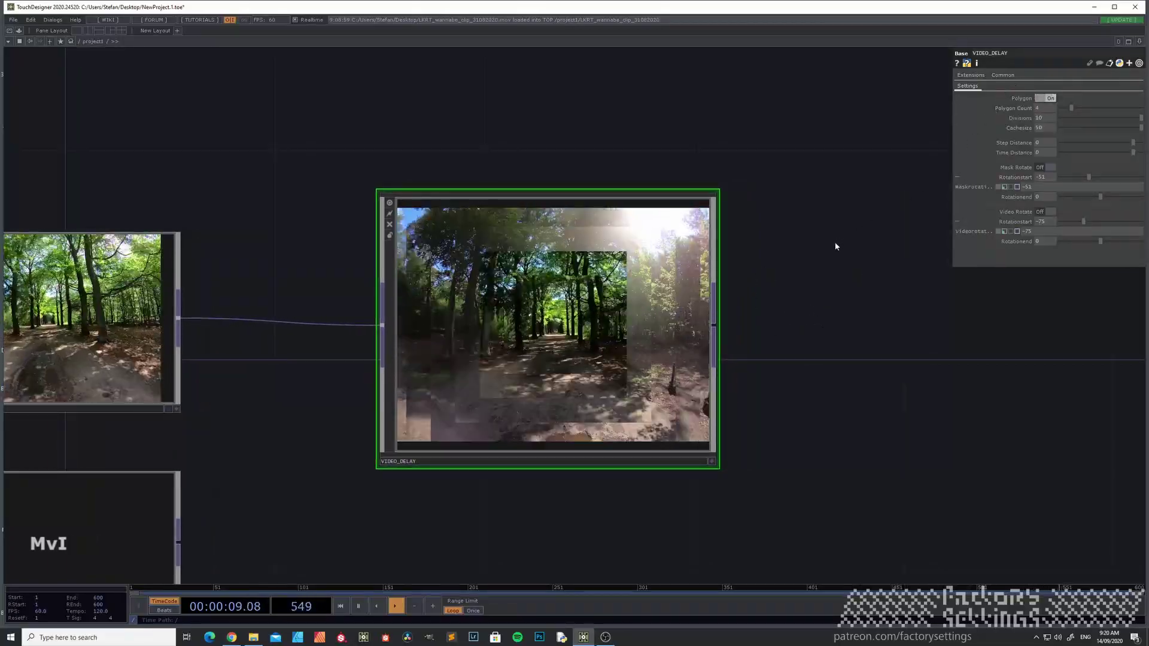
scroll(838, 249, "down", 2)
scroll(838, 262, "up", 1)
middle_click_drag(837, 263, 831, 297)
left_click_drag(845, 287, 896, 249)
mouse_move(862, 317)
left_mouse_down()
mouse_move(888, 303)
mouse_move(892, 318)
mouse_move(957, 300)
mouse_move(931, 323)
mouse_move(892, 323)
left_mouse_up()
scroll(930, 326, "down", 2)
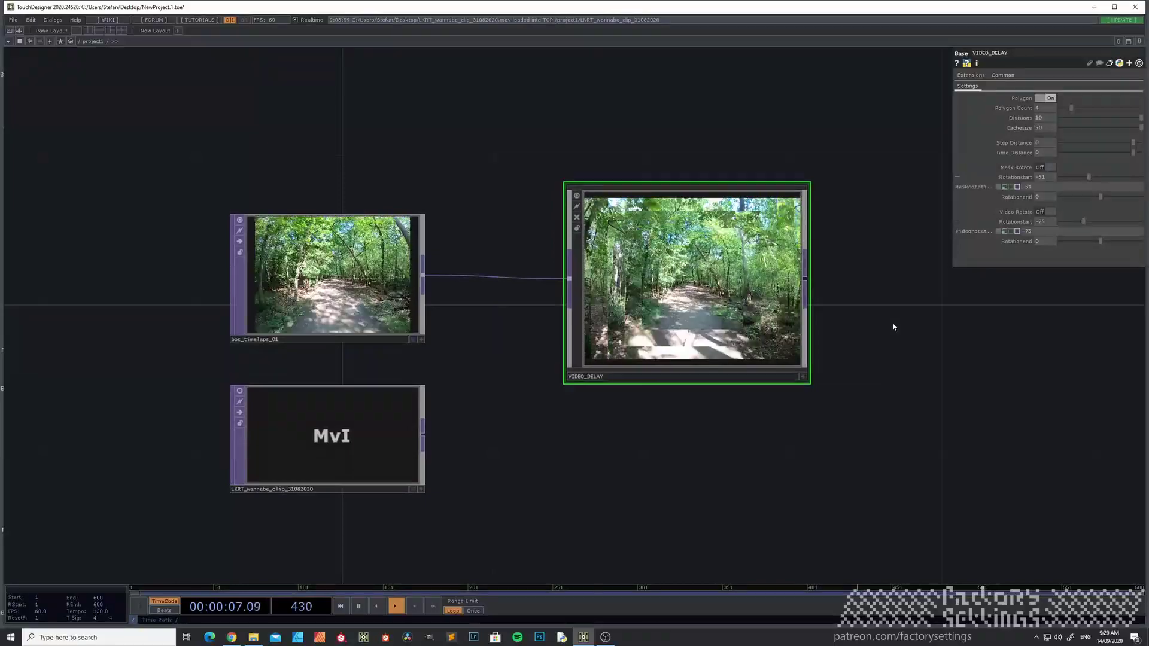